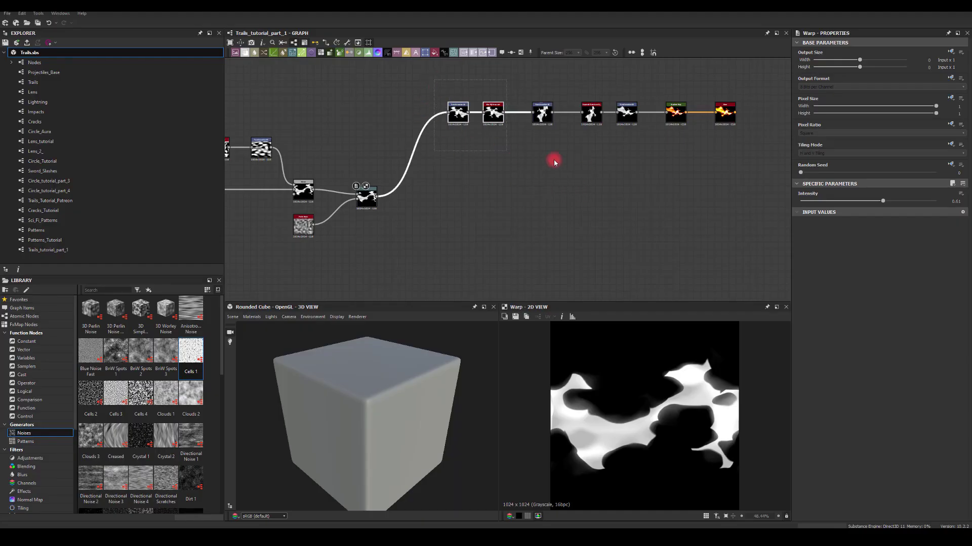
Preview the Glow output and shift the X offset of the first Transformation 2D node in the upper chain.
{"action": "left_click", "coordinate": [725, 105]}
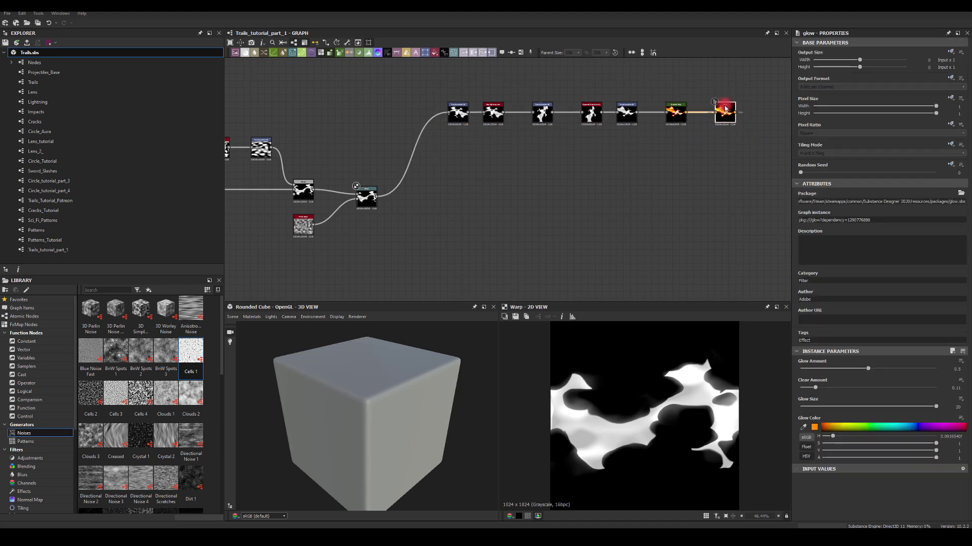
{"action": "double_click", "coordinate": [725, 108]}
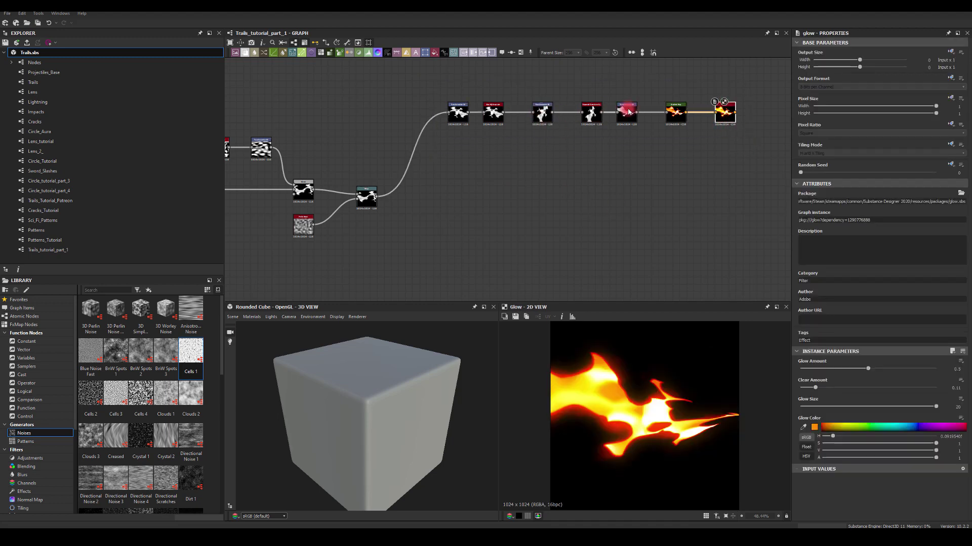
{"action": "left_click", "coordinate": [456, 115]}
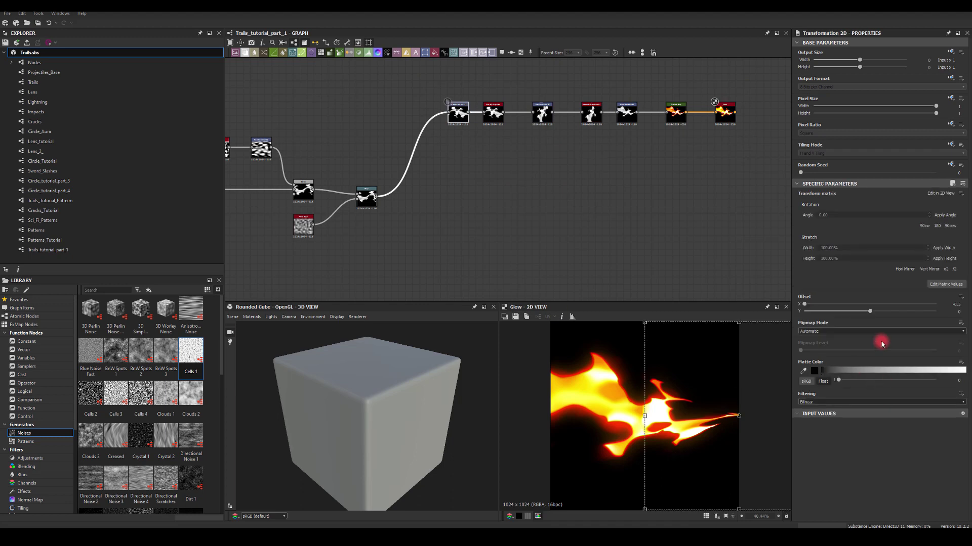
{"action": "left_click_drag", "start_coordinate": [806, 307], "coordinate": [836, 304]}
Preview the Warp node and branch a new Transformation 2D node from its output, below the existing chain.
{"action": "double_click", "coordinate": [368, 197]}
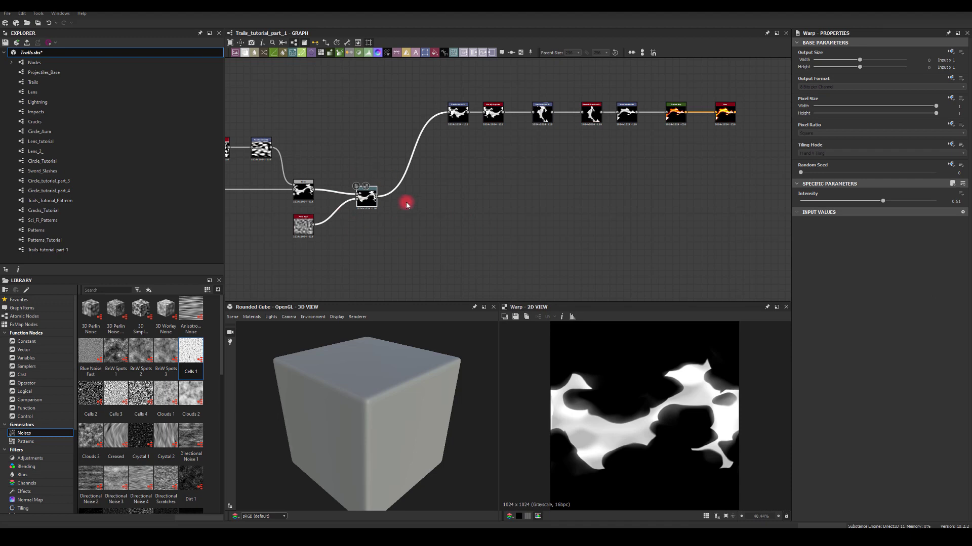
{"action": "middle_click_drag", "start_coordinate": [461, 246], "coordinate": [476, 214]}
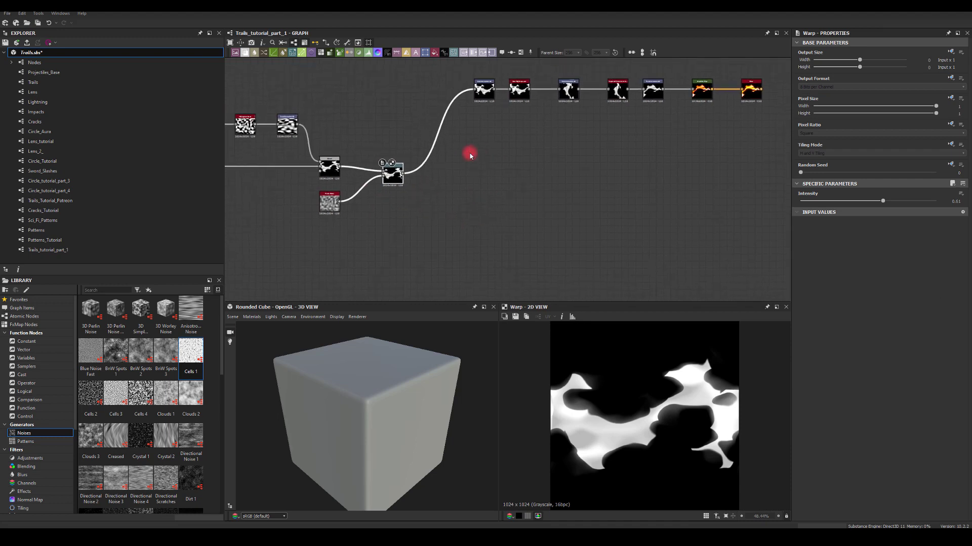
{"action": "scroll", "coordinate": [466, 175], "scroll_direction": "up", "scroll_amount": 2}
{"action": "left_click_drag", "start_coordinate": [391, 178], "coordinate": [485, 189]}
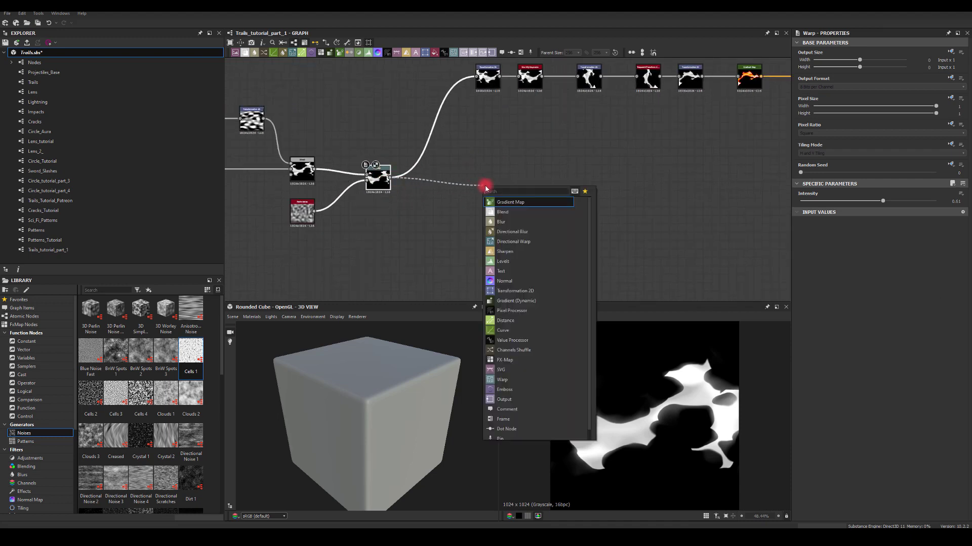
{"action": "type", "text": "tr"}
{"action": "left_click", "coordinate": [509, 201]}
{"action": "double_click", "coordinate": [500, 183]}
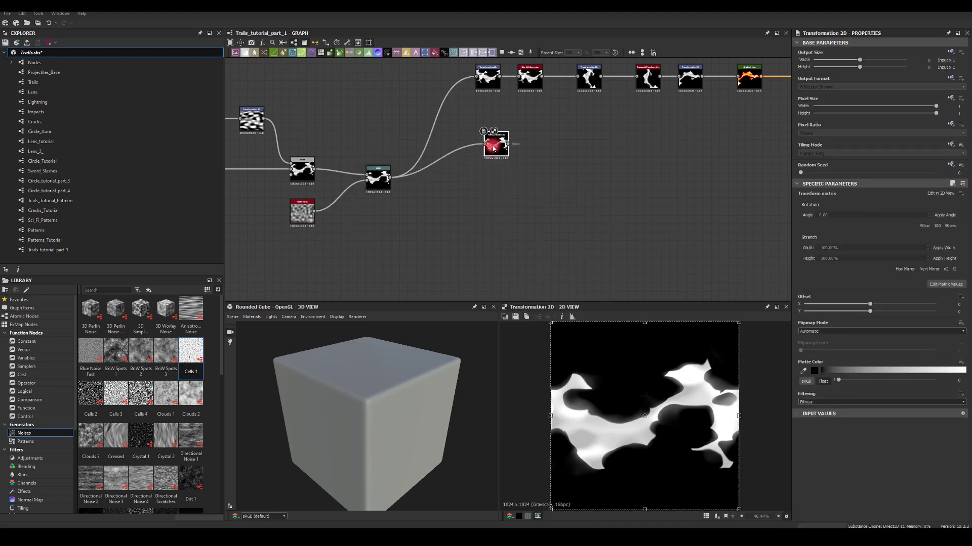
Duplicate the new Transformation 2D node with its Warp connection and set the copy's X offset to -0.5.
{"action": "key", "text": "ctrl+c"}
{"action": "key", "text": "ctrl+v"}
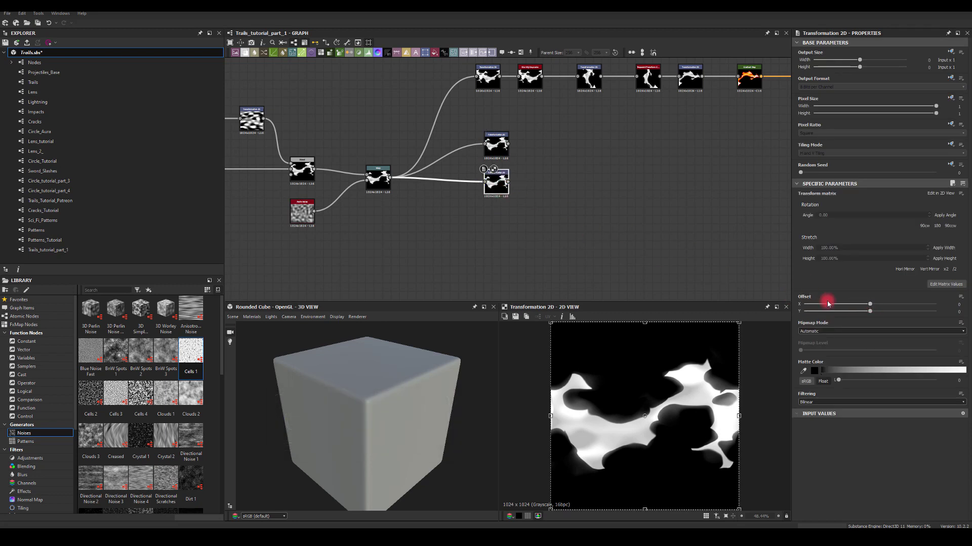
{"action": "left_click_drag", "start_coordinate": [870, 307], "coordinate": [807, 311]}
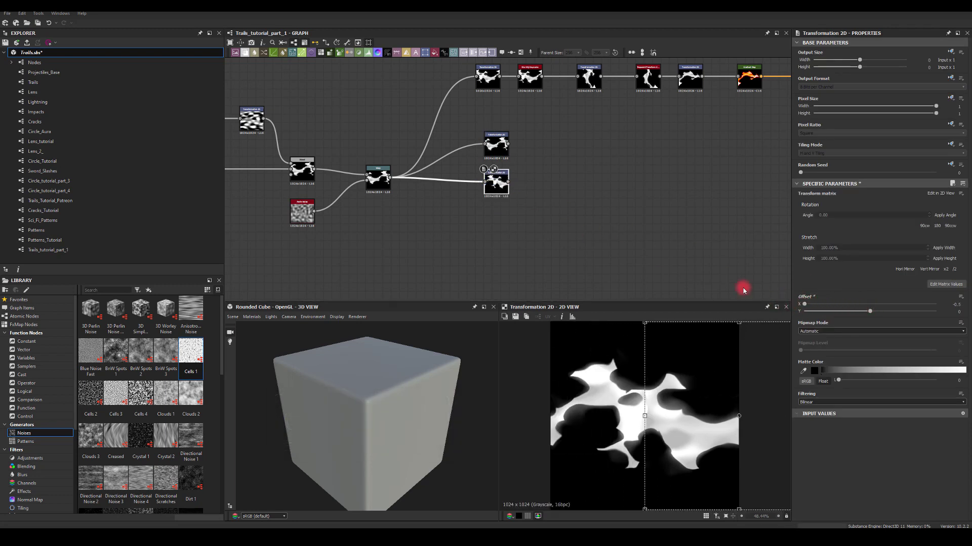
Combine the two new Transformation 2D nodes in a Blend node.
{"action": "left_click_drag", "start_coordinate": [565, 167], "coordinate": [568, 161]}
{"action": "key", "text": "Return"}
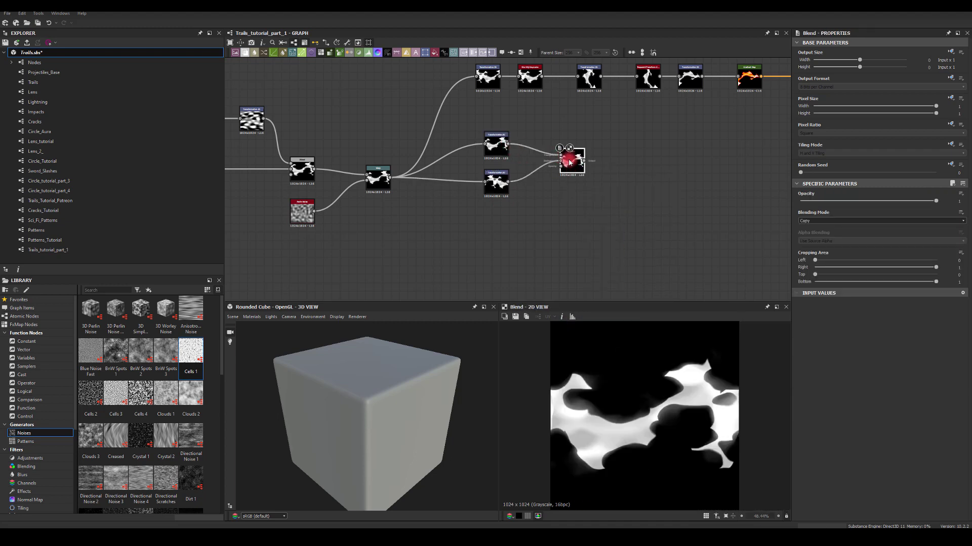
{"action": "scroll", "coordinate": [555, 192], "scroll_direction": "up", "scroll_amount": 2}
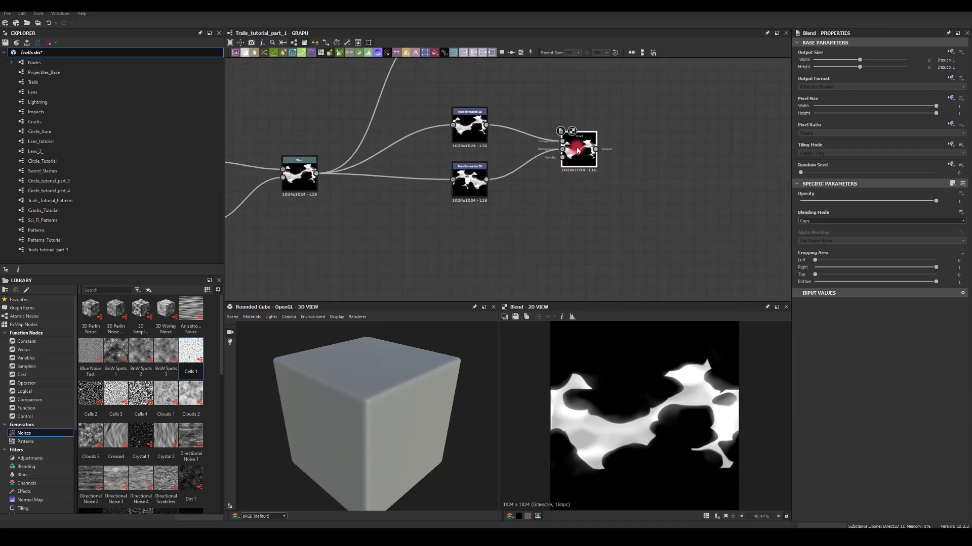
Shift the lower Transformation 2D to a Y offset of about -0.21 and set the Blend node's mode to Add (Linear Dodge).
{"action": "left_click", "coordinate": [478, 188]}
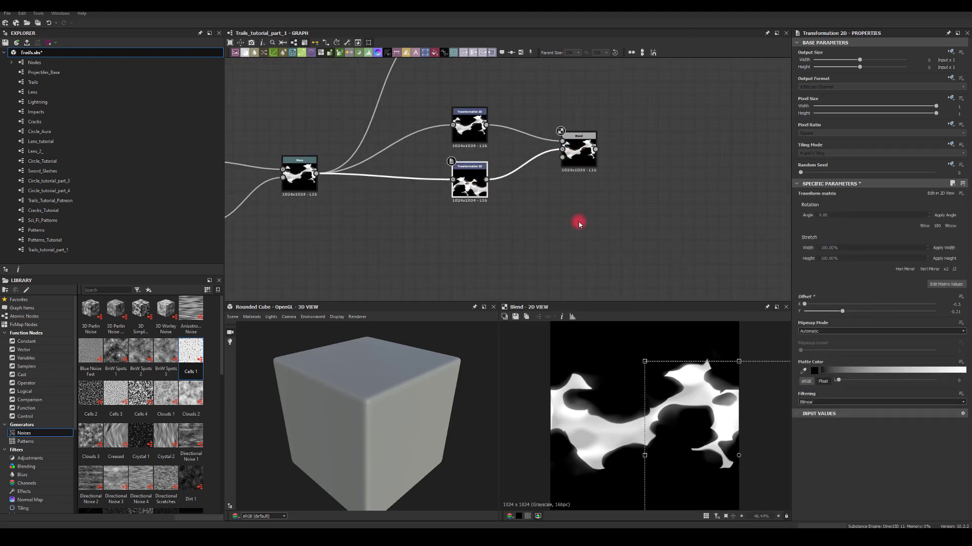
{"action": "left_click", "coordinate": [585, 148]}
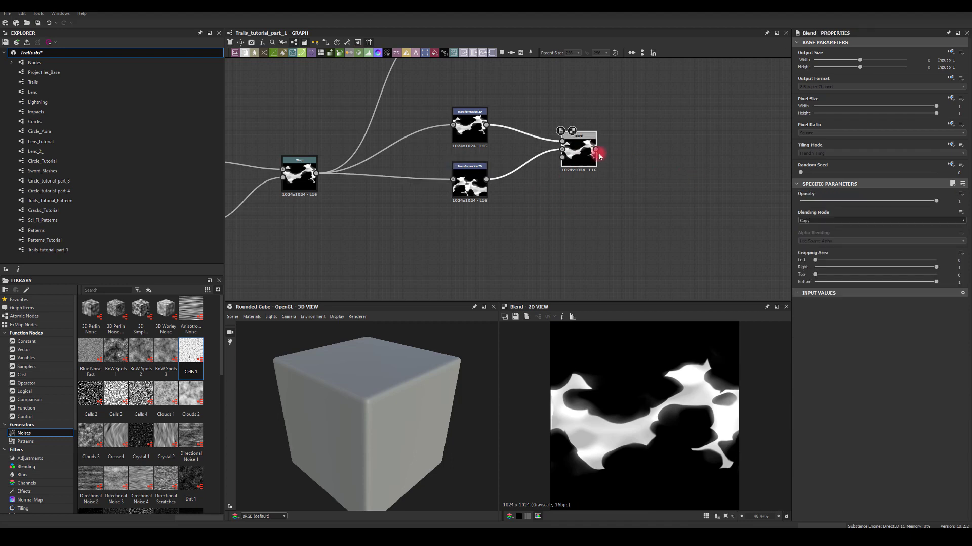
{"action": "left_click", "coordinate": [810, 225]}
{"action": "left_click", "coordinate": [810, 234]}
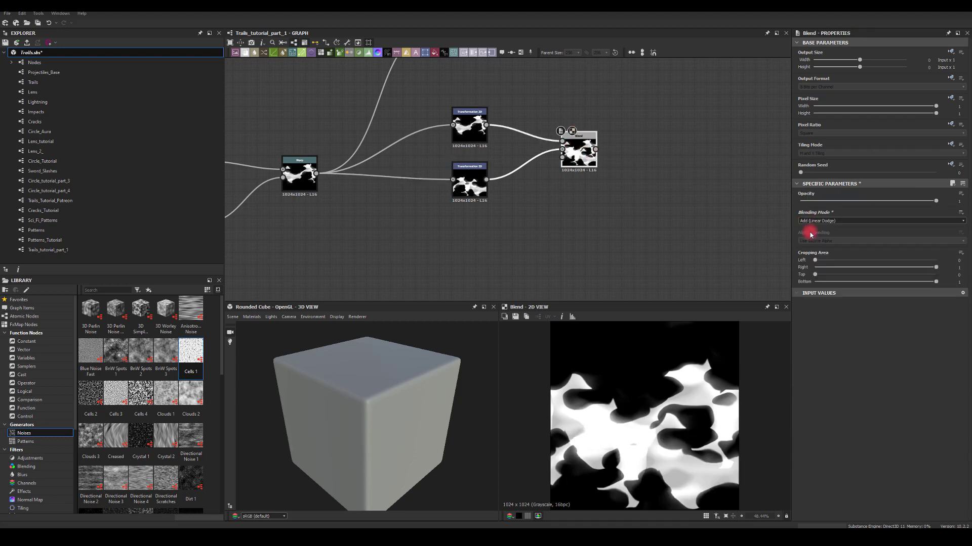
Adjust the lower Transformation 2D's Y offset and set the upper one's Y offset to 0.2.
{"action": "left_click", "coordinate": [461, 183]}
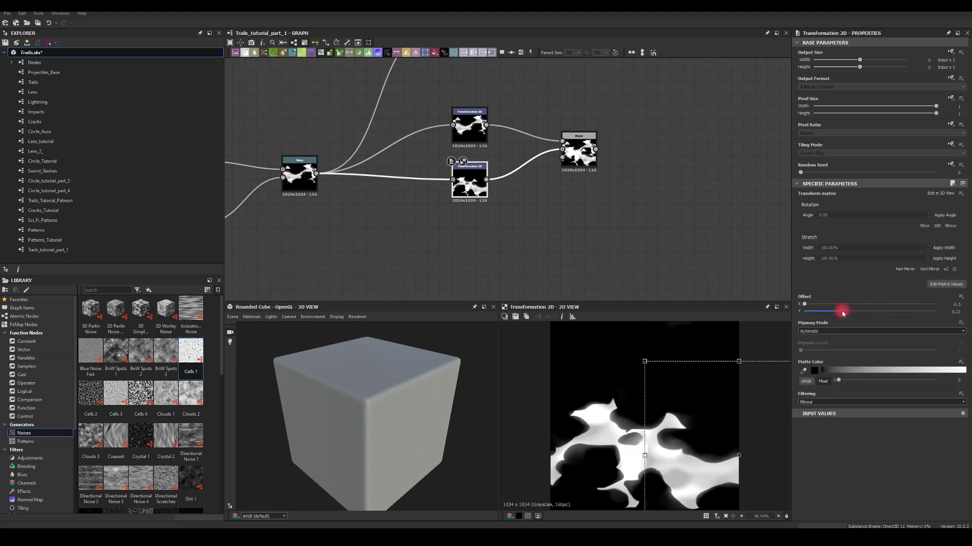
{"action": "left_click_drag", "start_coordinate": [843, 313], "coordinate": [848, 313]}
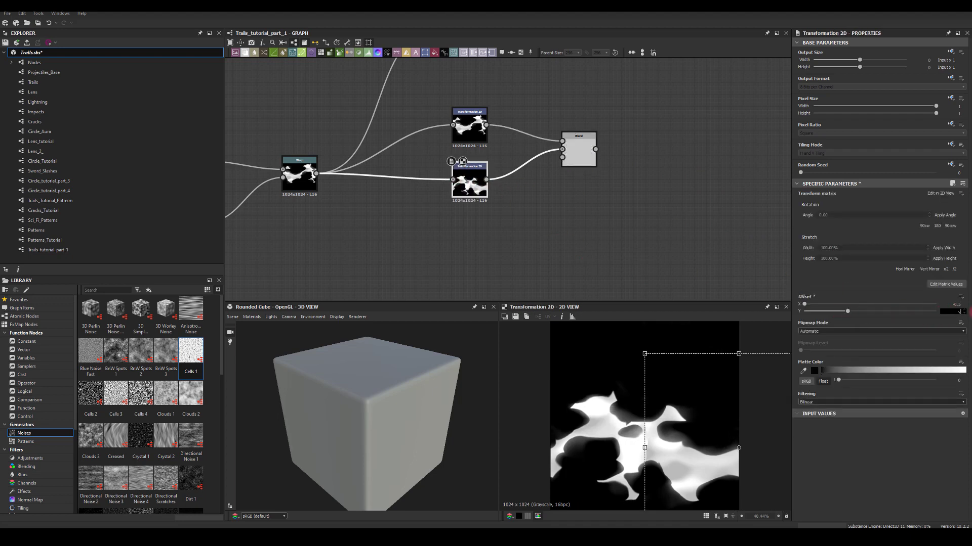
{"action": "key", "text": "Return"}
{"action": "left_click", "coordinate": [474, 129]}
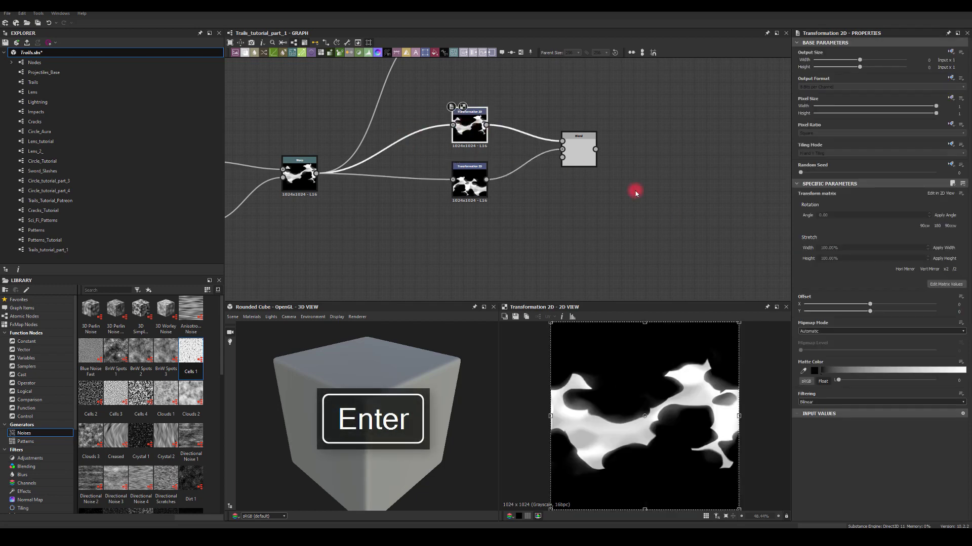
{"action": "type", "text": "0.2"}
{"action": "key", "text": "Return"}
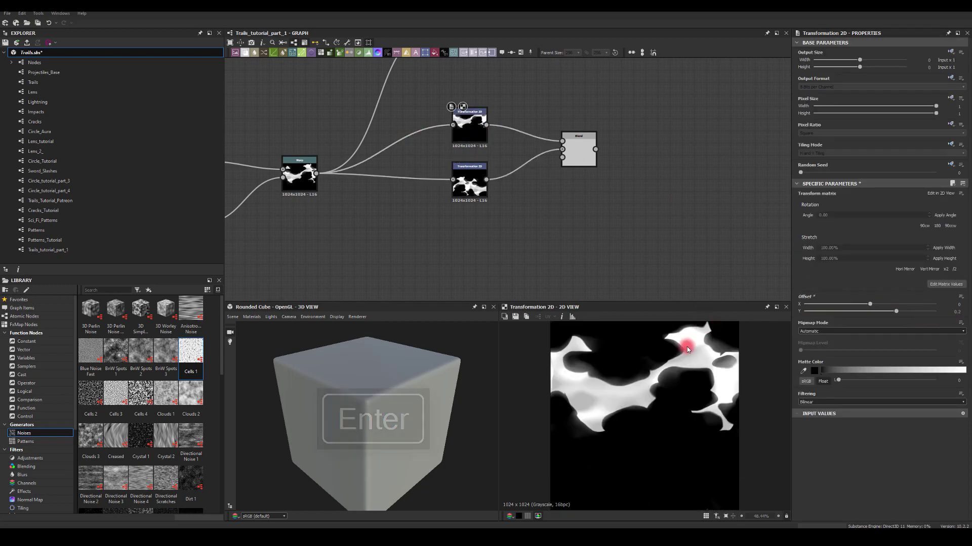
Set the Y offset to 0.15 on the upper Transformation 2D and -0.15 on the lower one, and preview the Blend.
{"action": "scroll", "coordinate": [689, 350], "scroll_direction": "down", "scroll_amount": 1}
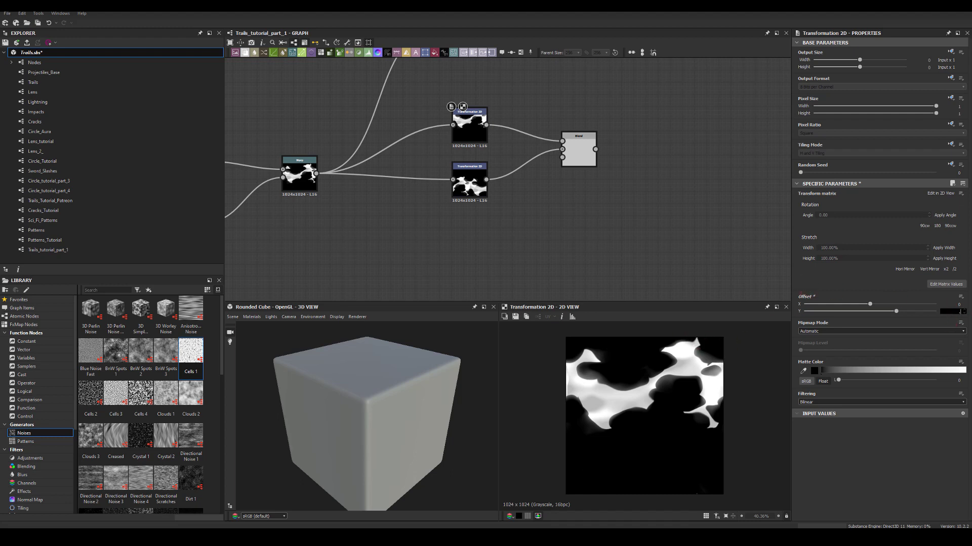
{"action": "key", "text": "Return"}
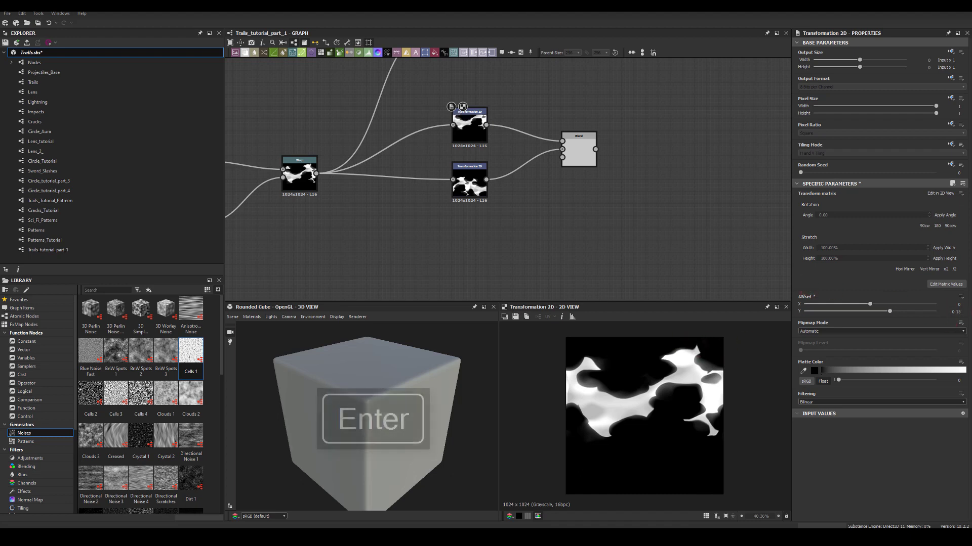
{"action": "left_click", "coordinate": [463, 182]}
{"action": "left_click", "coordinate": [944, 311]}
{"action": "type", "text": "-0.15"}
{"action": "key", "text": "Return"}
{"action": "left_click", "coordinate": [506, 208]}
{"action": "left_click", "coordinate": [582, 146]}
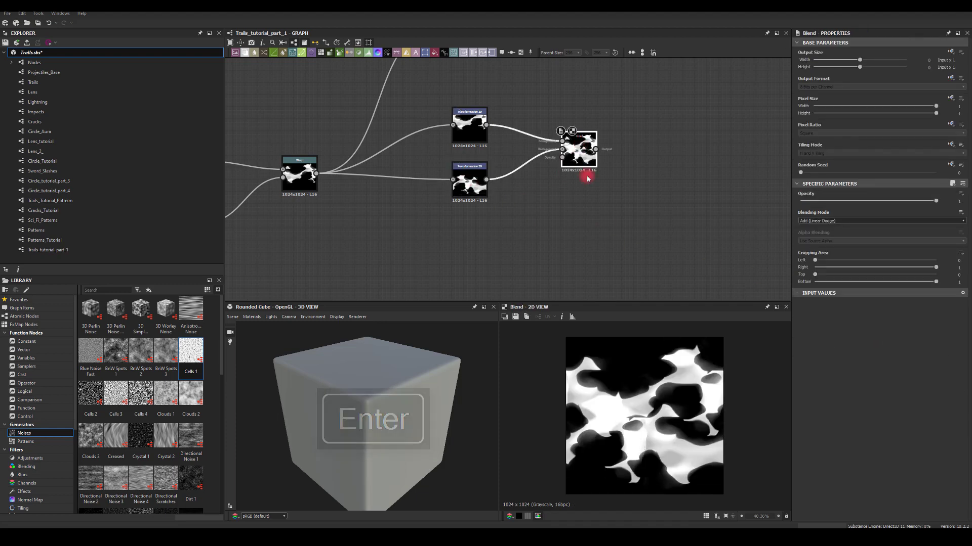
Add a Transformation 2D node after the Blend node and set its X offset to 0.3.
{"action": "left_click", "coordinate": [609, 200]}
{"action": "middle_click_drag", "start_coordinate": [639, 216], "coordinate": [577, 157]}
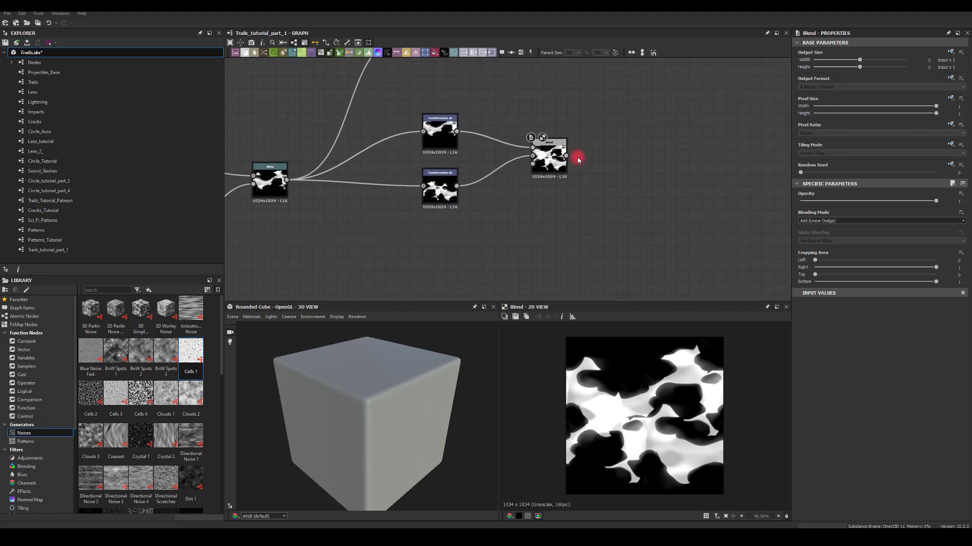
{"action": "left_click_drag", "start_coordinate": [577, 159], "coordinate": [617, 158]}
{"action": "left_click", "coordinate": [642, 173]}
{"action": "left_click_drag", "start_coordinate": [872, 304], "coordinate": [910, 304]}
Reshape the trail by varying the Cross Section node's cross section coordinate between about 0.4 and 0.83.
{"action": "middle_click_drag", "start_coordinate": [329, 225], "coordinate": [522, 247]}
{"action": "scroll", "coordinate": [517, 243], "scroll_direction": "down", "scroll_amount": 3}
{"action": "middle_click_drag", "start_coordinate": [306, 174], "coordinate": [503, 139]}
{"action": "middle_click_drag", "start_coordinate": [408, 124], "coordinate": [287, 107]}
{"action": "scroll", "coordinate": [630, 118], "scroll_direction": "down", "scroll_amount": 1}
{"action": "middle_click_drag", "start_coordinate": [619, 115], "coordinate": [413, 161]}
{"action": "middle_click_drag", "start_coordinate": [324, 141], "coordinate": [598, 90]}
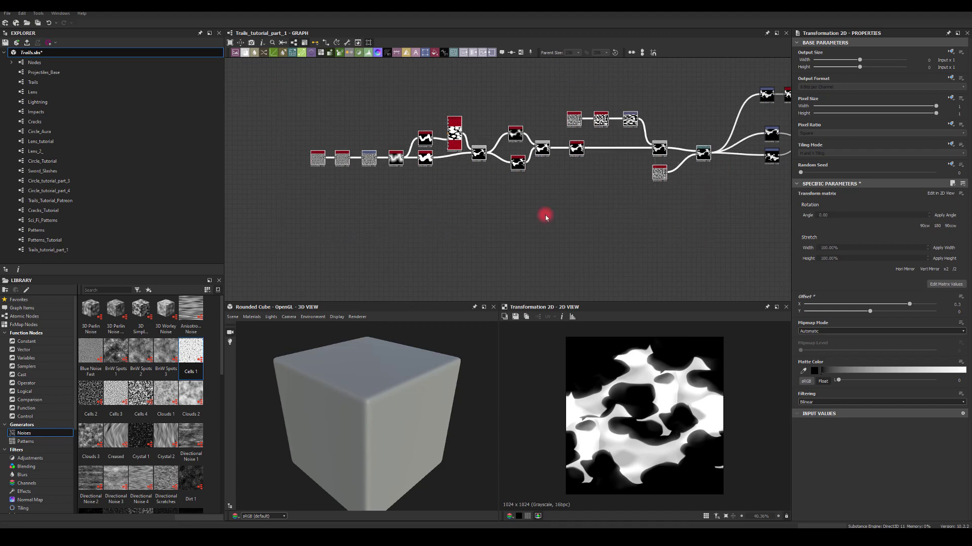
{"action": "middle_click_drag", "start_coordinate": [367, 115], "coordinate": [294, 118]}
{"action": "scroll", "coordinate": [349, 133], "scroll_direction": "up", "scroll_amount": 1}
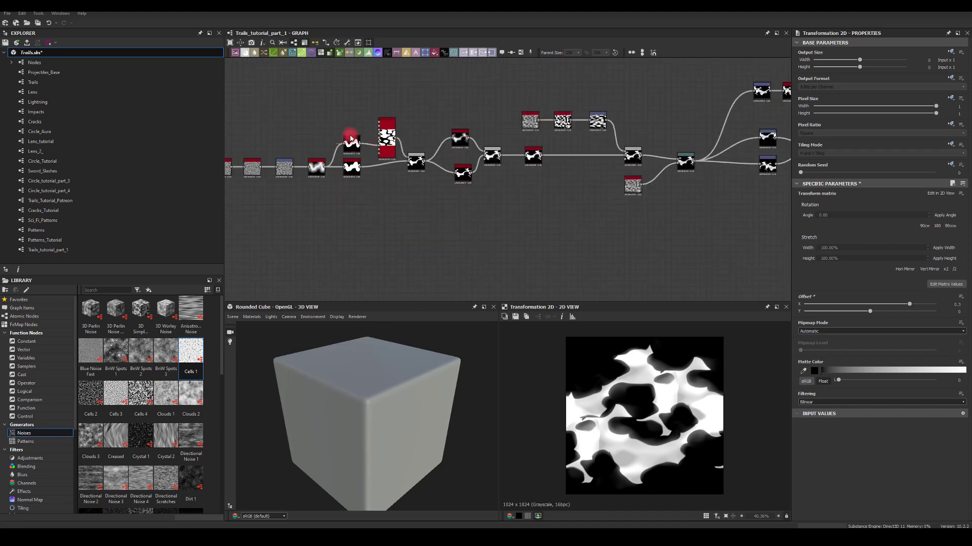
{"action": "left_click", "coordinate": [315, 170]}
{"action": "scroll", "coordinate": [316, 169], "scroll_direction": "up", "scroll_amount": 5}
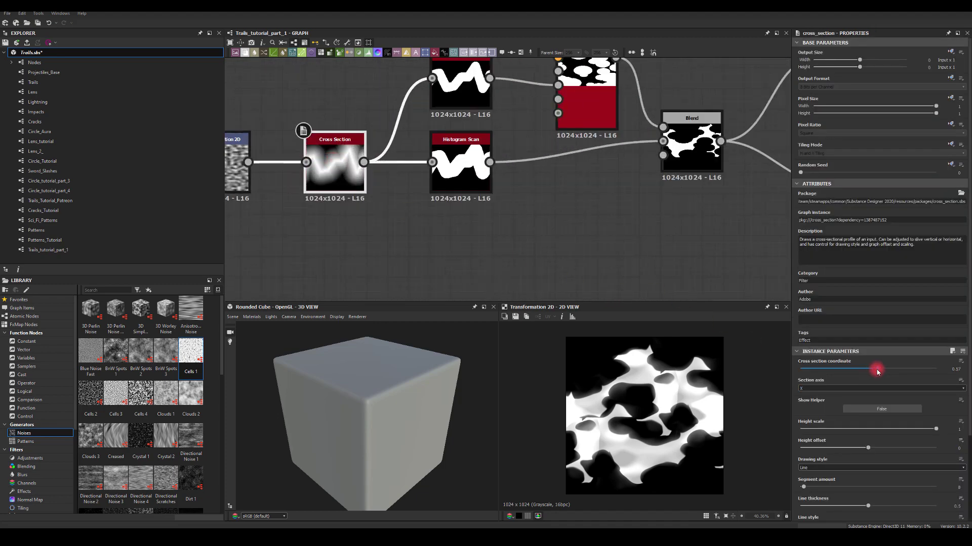
{"action": "left_click_drag", "start_coordinate": [876, 372], "coordinate": [855, 370]}
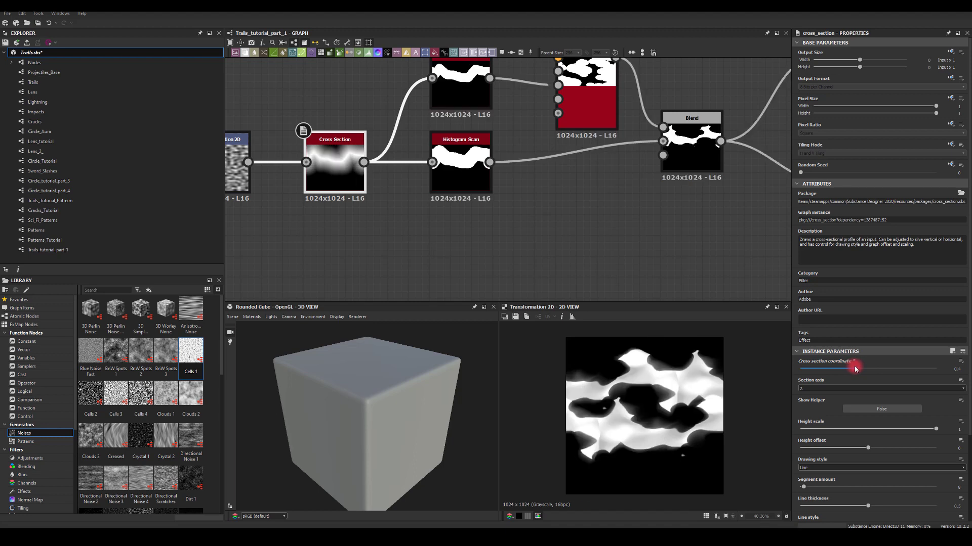
{"action": "left_click_drag", "start_coordinate": [855, 369], "coordinate": [911, 360]}
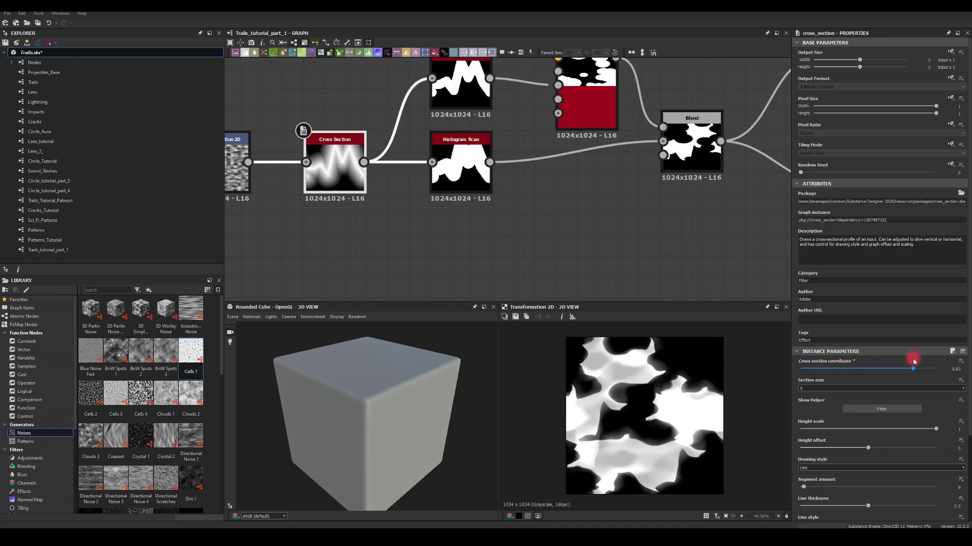
{"action": "left_click_drag", "start_coordinate": [914, 361], "coordinate": [906, 361]}
Set the Position of the upper Histogram Scan feeding the Tile Sampler to about 0.18.
{"action": "middle_click_drag", "start_coordinate": [700, 238], "coordinate": [665, 234]}
{"action": "middle_click_drag", "start_coordinate": [597, 201], "coordinate": [439, 244]}
{"action": "left_click", "coordinate": [401, 223]}
{"action": "mouse_move", "coordinate": [862, 370]}
{"action": "left_mouse_down"}
{"action": "mouse_move", "coordinate": [826, 370]}
{"action": "mouse_move", "coordinate": [913, 360]}
{"action": "mouse_move", "coordinate": [824, 369]}
{"action": "left_mouse_up"}
{"action": "left_click", "coordinate": [401, 141]}
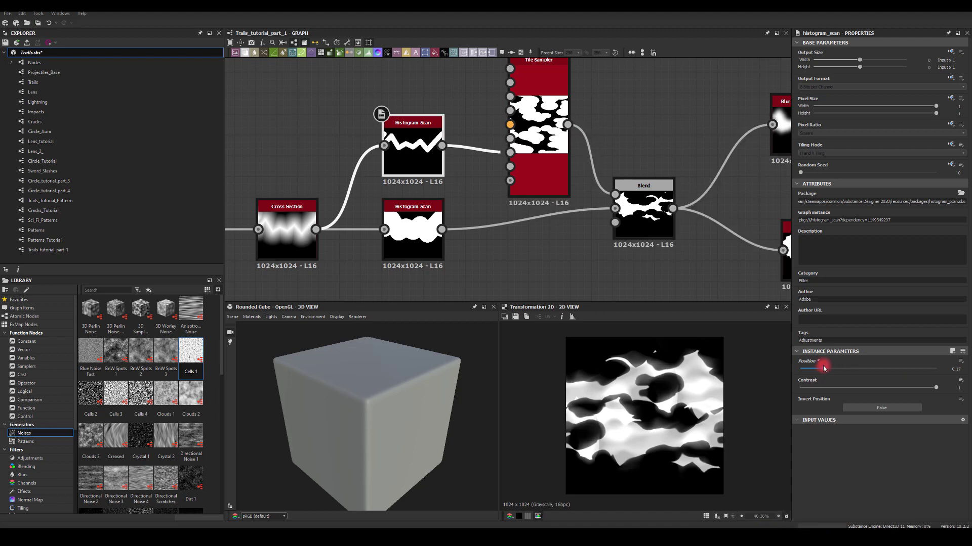
{"action": "left_click_drag", "start_coordinate": [824, 368], "coordinate": [827, 367]}
Set the Y offsets of the two Transformation 2D nodes feeding the Blend to 0.2 for the upper and -0.2 for the lower.
{"action": "middle_click_drag", "start_coordinate": [478, 237], "coordinate": [284, 208]}
{"action": "scroll", "coordinate": [501, 241], "scroll_direction": "down", "scroll_amount": 2}
{"action": "middle_click_drag", "start_coordinate": [648, 256], "coordinate": [280, 228]}
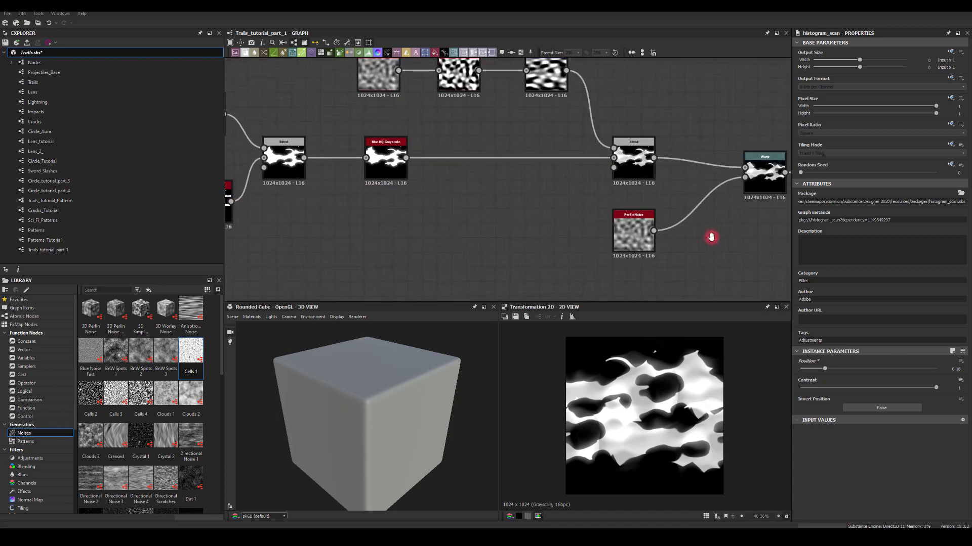
{"action": "middle_click_drag", "start_coordinate": [690, 234], "coordinate": [445, 207]}
{"action": "middle_click_drag", "start_coordinate": [624, 214], "coordinate": [462, 269]}
{"action": "left_click", "coordinate": [510, 148]}
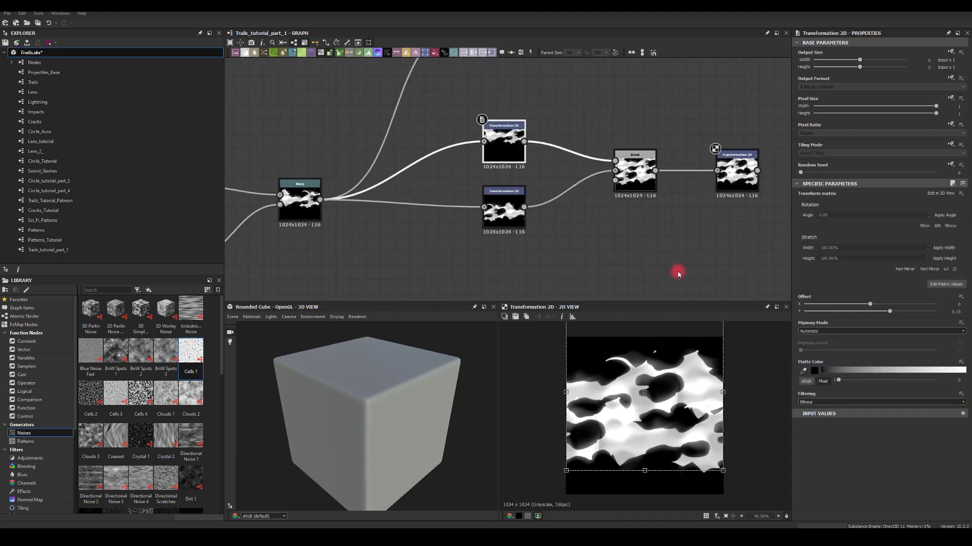
{"action": "key", "text": "Return"}
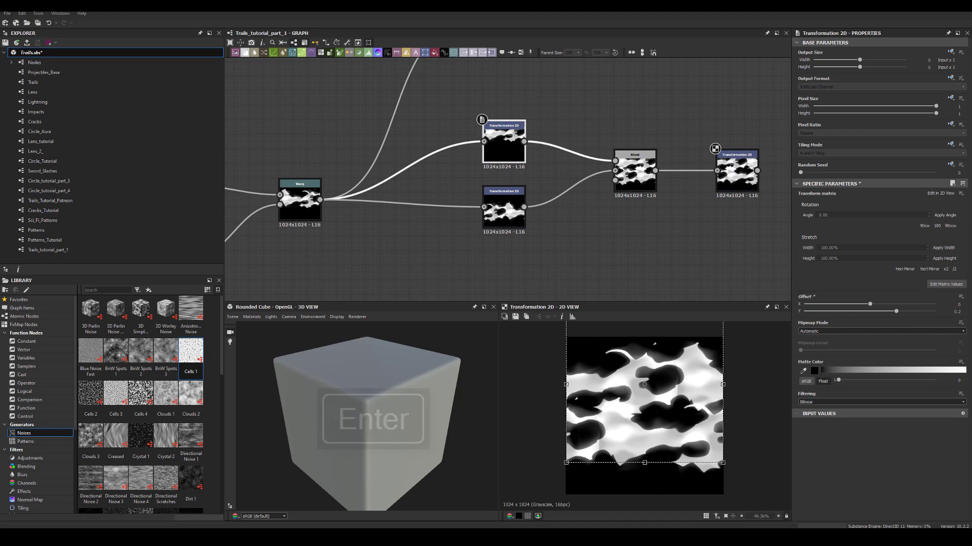
{"action": "left_click", "coordinate": [503, 206]}
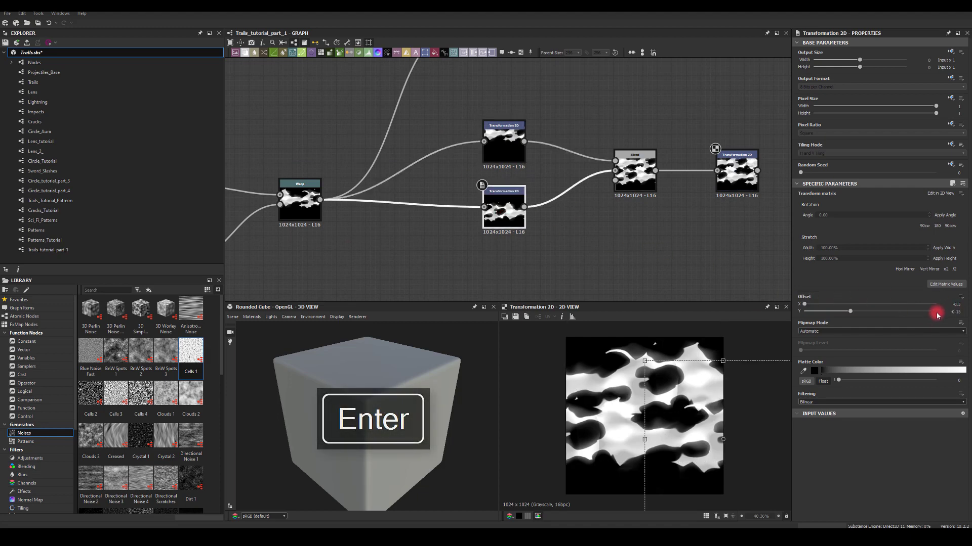
{"action": "double_click", "coordinate": [955, 312]}
{"action": "type", "text": "-0.2"}
{"action": "key", "text": "Return"}
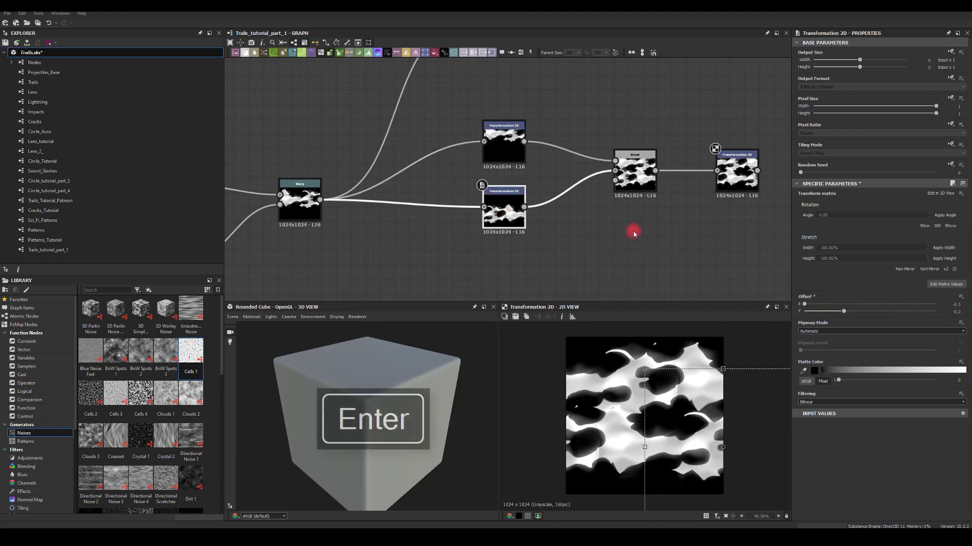
Fine-tune the X offset of the Transformation 2D node after the Blend to about 0.29.
{"action": "middle_click_drag", "start_coordinate": [736, 184], "coordinate": [522, 173]}
{"action": "left_click", "coordinate": [523, 176]}
{"action": "mouse_move", "coordinate": [910, 304]}
{"action": "left_mouse_down"}
{"action": "mouse_move", "coordinate": [815, 305]}
{"action": "mouse_move", "coordinate": [945, 299]}
{"action": "mouse_move", "coordinate": [847, 297]}
{"action": "mouse_move", "coordinate": [908, 303]}
{"action": "left_mouse_up"}
Duplicate the upper row's finishing chain of seven nodes, from its first Transformation 2D through the Gradient Map and Glow.
{"action": "middle_click_drag", "start_coordinate": [595, 165], "coordinate": [549, 223]}
{"action": "scroll", "coordinate": [549, 223], "scroll_direction": "down", "scroll_amount": 2}
{"action": "left_click", "coordinate": [723, 130]}
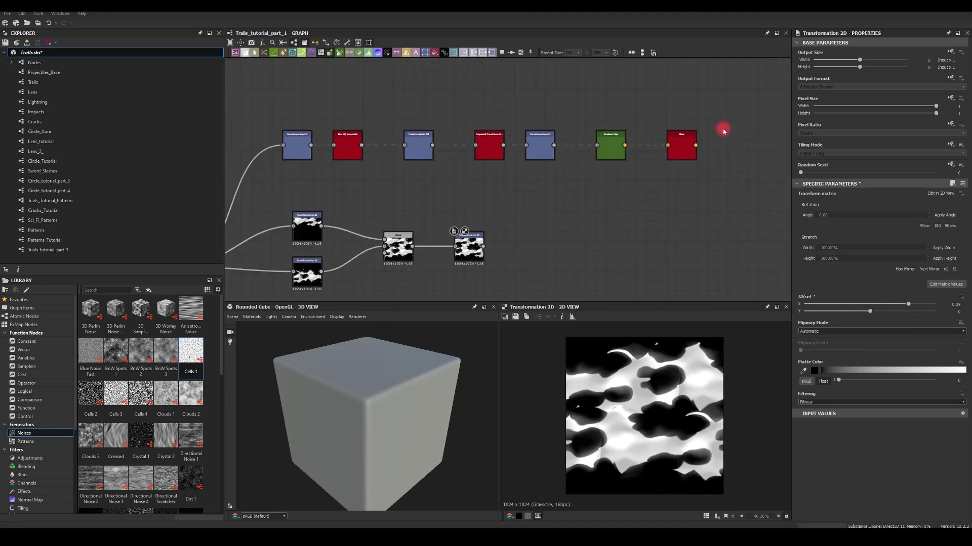
{"action": "double_click", "coordinate": [685, 147]}
{"action": "left_click_drag", "start_coordinate": [747, 105], "coordinate": [318, 167]}
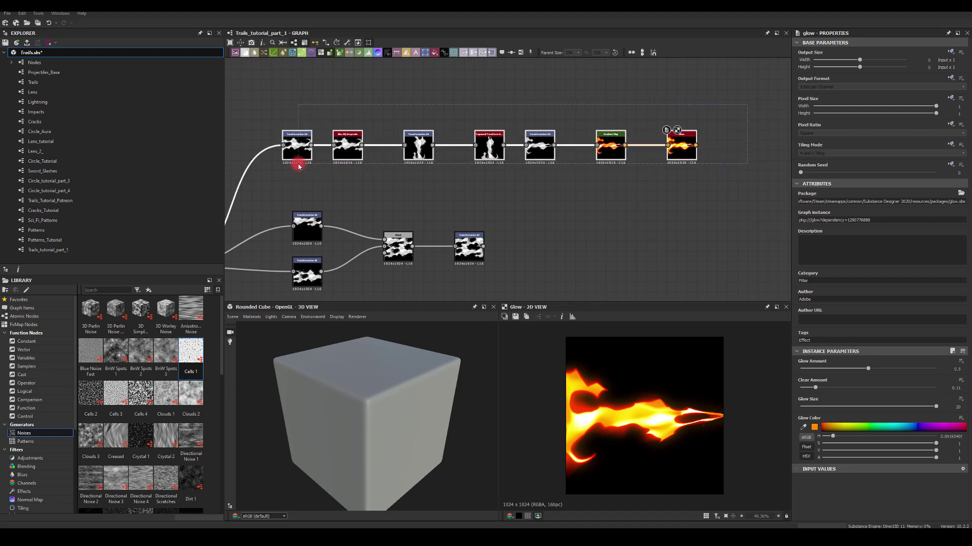
{"action": "key", "text": "ctrl+c"}
{"action": "key", "text": "ctrl+v"}
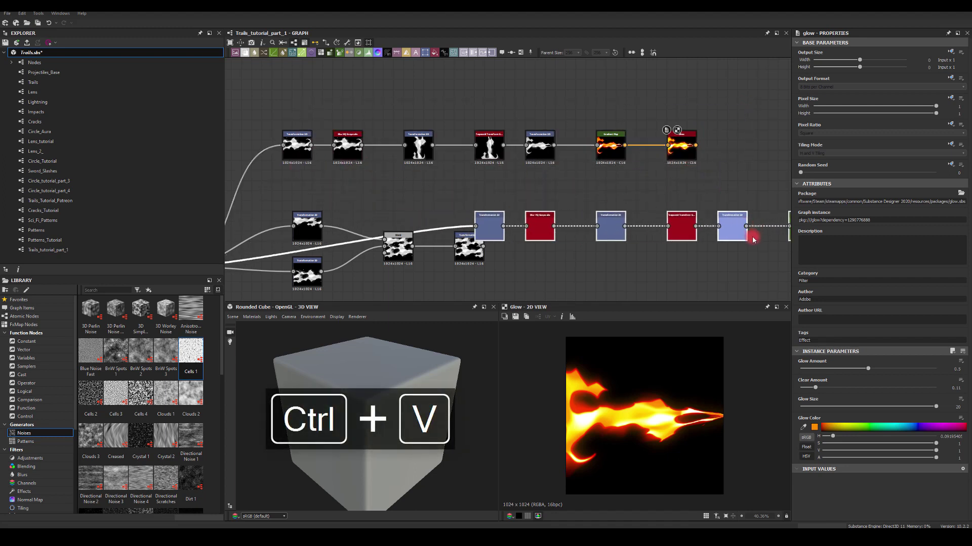
Connect the Transformation 2D after the Blend to the start of the copied chain and preview the copied Glow node.
{"action": "left_click", "coordinate": [772, 247]}
{"action": "left_click_drag", "start_coordinate": [477, 249], "coordinate": [521, 252]}
{"action": "middle_click_drag", "start_coordinate": [535, 219], "coordinate": [349, 184]}
{"action": "double_click", "coordinate": [731, 215]}
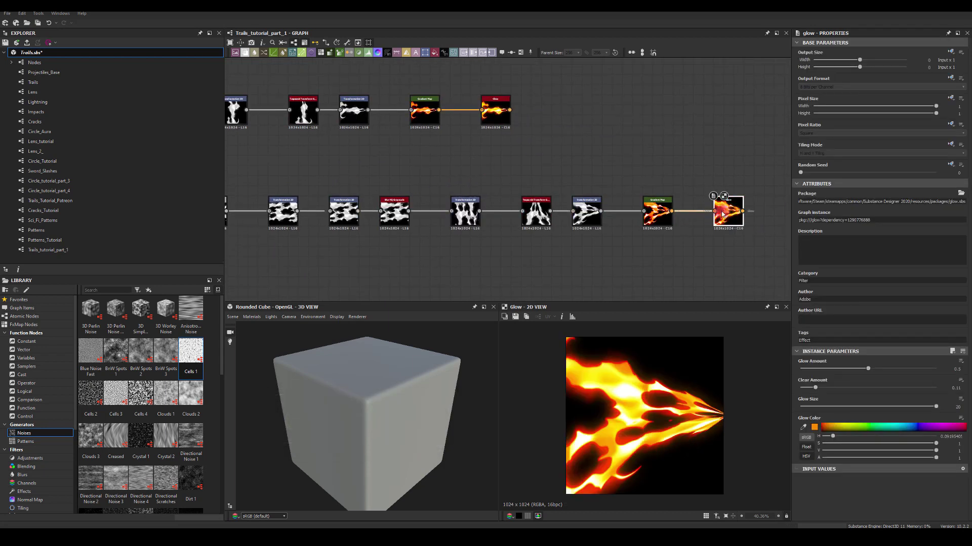
Set the Bottom Stretch of the copied Trapezoid Transform node to -0.1.
{"action": "scroll", "coordinate": [557, 160], "scroll_direction": "up", "scroll_amount": 2}
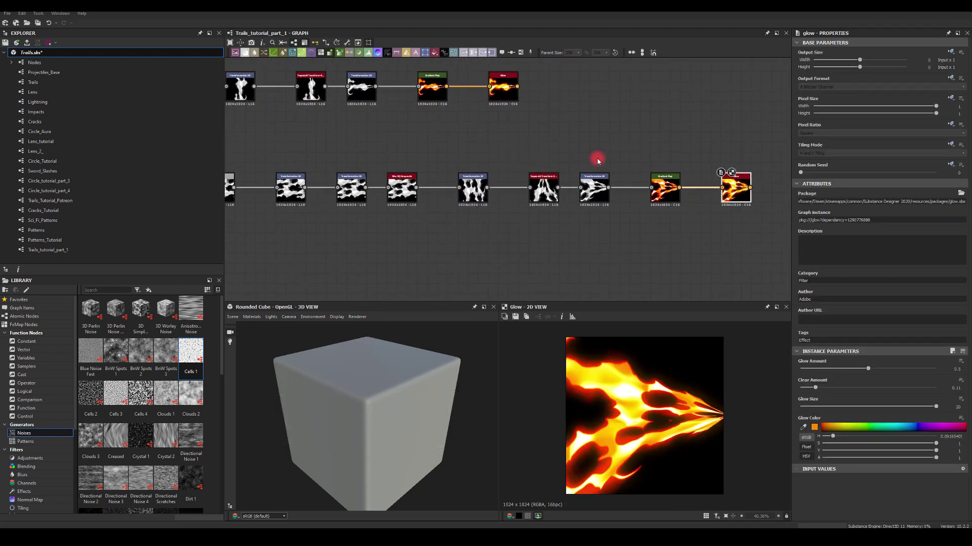
{"action": "left_click", "coordinate": [526, 198]}
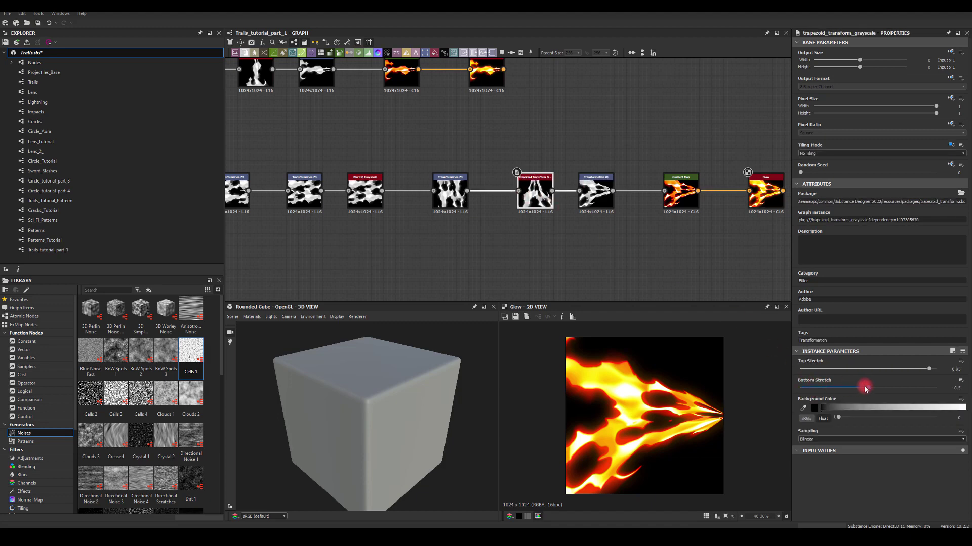
{"action": "left_click_drag", "start_coordinate": [870, 389], "coordinate": [932, 394]}
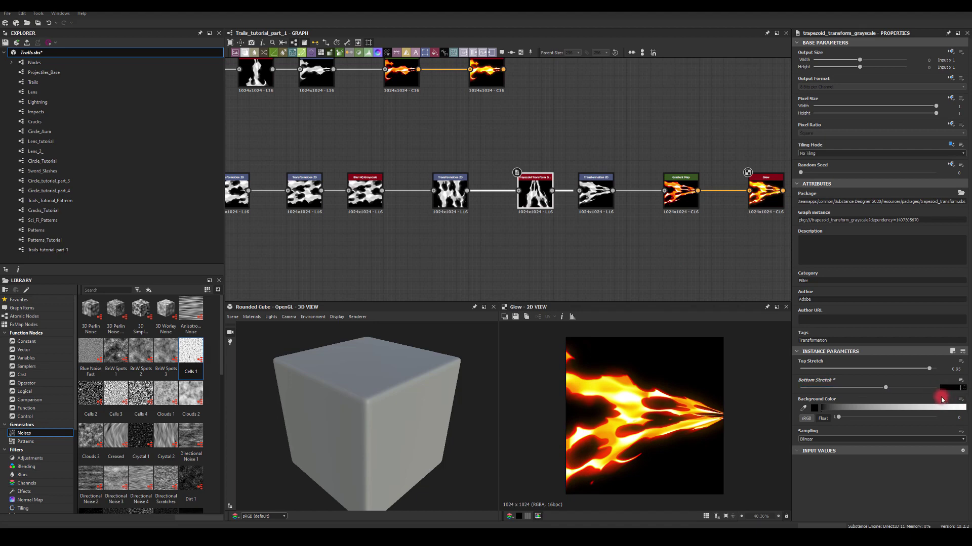
{"action": "key", "text": "Return"}
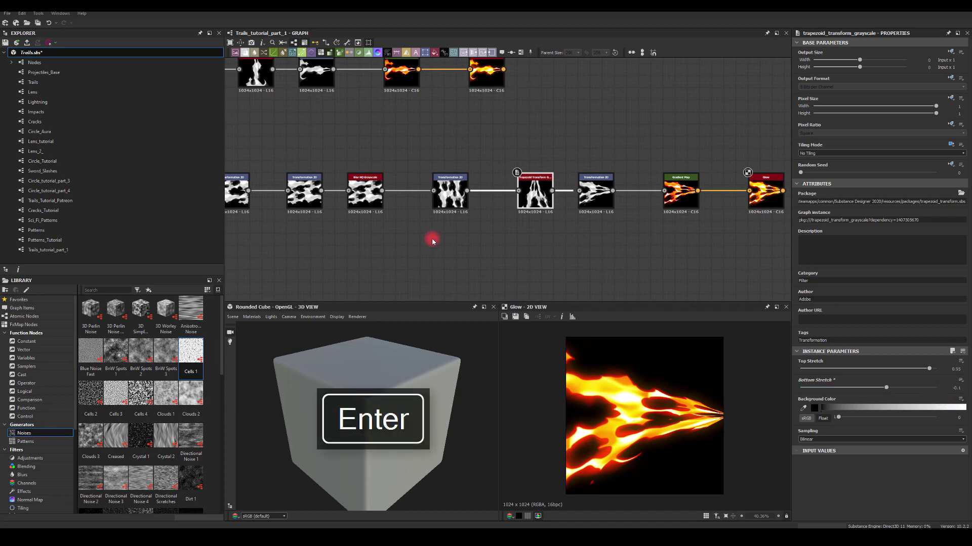
Set the X offset of the copied chain's first Transformation 2D node to about -0.3.
{"action": "middle_click_drag", "start_coordinate": [420, 241], "coordinate": [524, 234]}
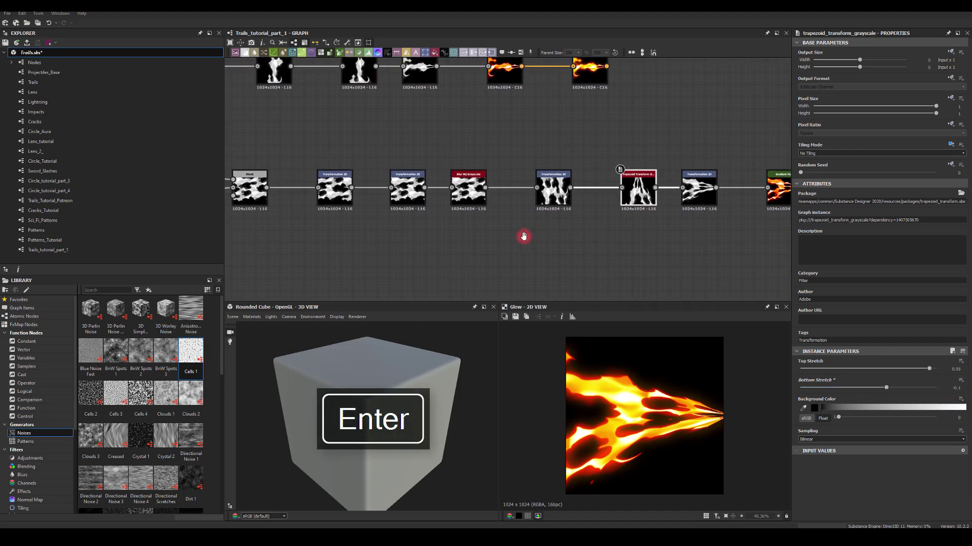
{"action": "left_click", "coordinate": [410, 190]}
{"action": "mouse_move", "coordinate": [841, 305]}
{"action": "left_mouse_down"}
{"action": "mouse_move", "coordinate": [939, 309]}
{"action": "mouse_move", "coordinate": [790, 308]}
{"action": "mouse_move", "coordinate": [928, 308]}
{"action": "mouse_move", "coordinate": [830, 305]}
{"action": "left_mouse_up"}
Pack the copied chain's nodes closer together and shift them away from the Transformation 2D after the Blend to free space between them.
{"action": "middle_click_drag", "start_coordinate": [567, 237], "coordinate": [423, 240]}
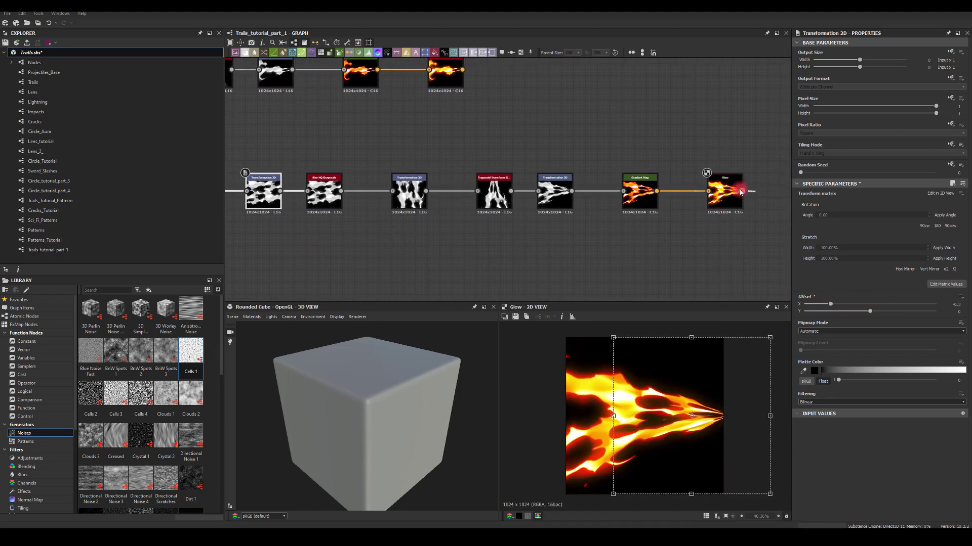
{"action": "left_click_drag", "start_coordinate": [725, 193], "coordinate": [605, 191]}
{"action": "left_click_drag", "start_coordinate": [678, 150], "coordinate": [448, 193]}
{"action": "middle_click_drag", "start_coordinate": [403, 151], "coordinate": [524, 146]}
{"action": "left_click_drag", "start_coordinate": [564, 188], "coordinate": [577, 187]}
{"action": "left_click", "coordinate": [518, 161]}
{"action": "left_click_drag", "start_coordinate": [519, 160], "coordinate": [718, 188]}
{"action": "left_click_drag", "start_coordinate": [512, 147], "coordinate": [722, 196]}
{"action": "left_click_drag", "start_coordinate": [722, 191], "coordinate": [680, 191]}
{"action": "scroll", "coordinate": [462, 155], "scroll_direction": "up", "scroll_amount": 1}
{"action": "middle_click_drag", "start_coordinate": [463, 154], "coordinate": [531, 146]}
{"action": "left_click_drag", "start_coordinate": [503, 139], "coordinate": [759, 191]}
{"action": "scroll", "coordinate": [575, 151], "scroll_direction": "down", "scroll_amount": 3}
{"action": "left_click_drag", "start_coordinate": [522, 176], "coordinate": [695, 177]}
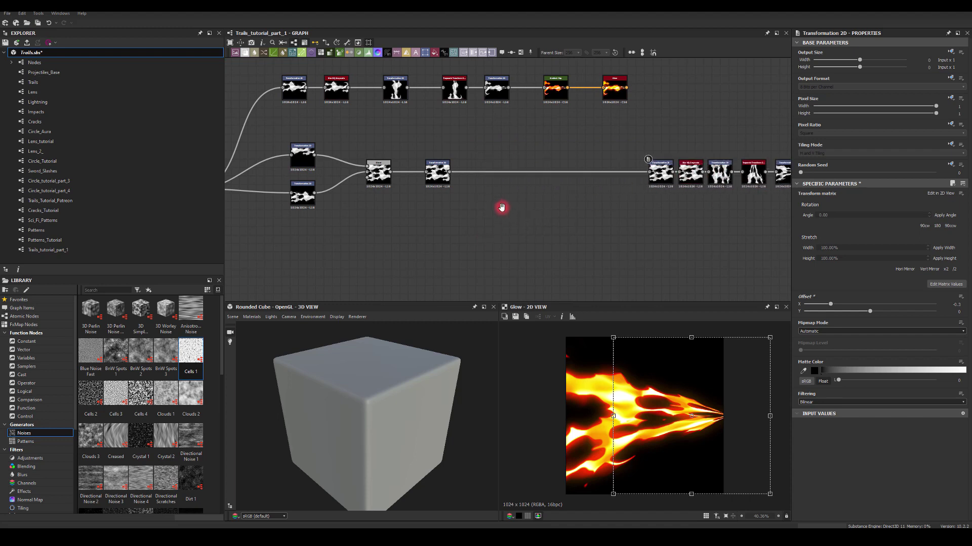
Add a Histogram Scan node fed by the Transformation 2D after the Blend and place it below the main connection.
{"action": "middle_click_drag", "start_coordinate": [498, 206], "coordinate": [498, 204]}
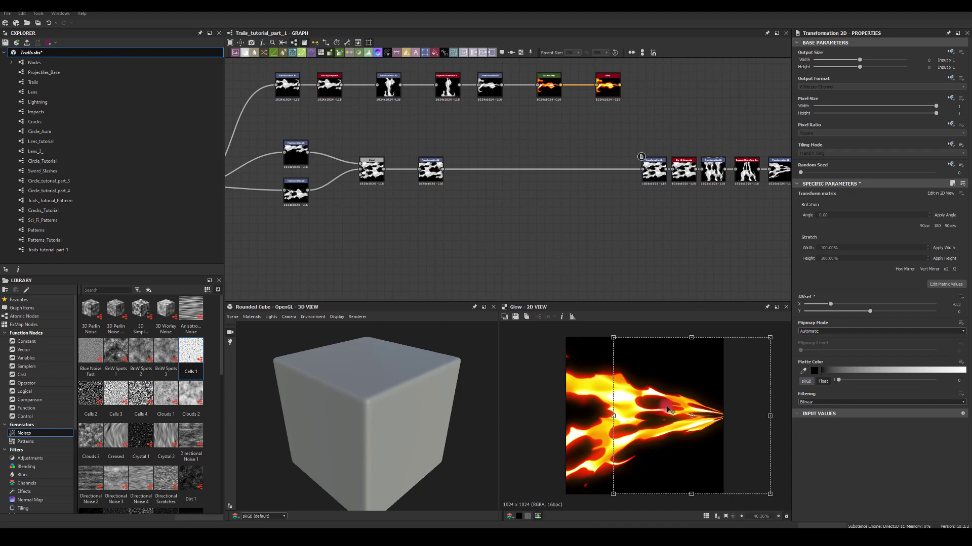
{"action": "middle_click_drag", "start_coordinate": [608, 255], "coordinate": [567, 246]}
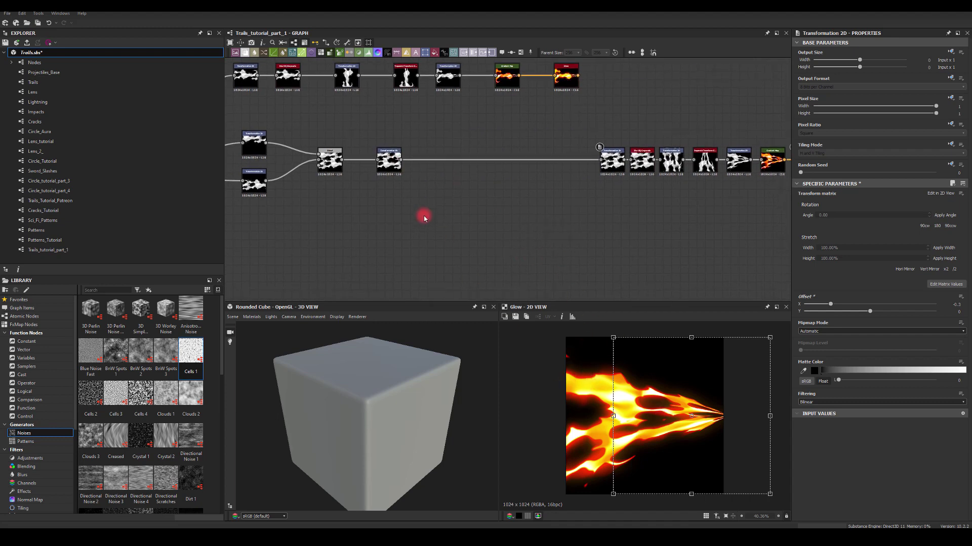
{"action": "scroll", "coordinate": [411, 179], "scroll_direction": "up", "scroll_amount": 3}
{"action": "double_click", "coordinate": [366, 142]}
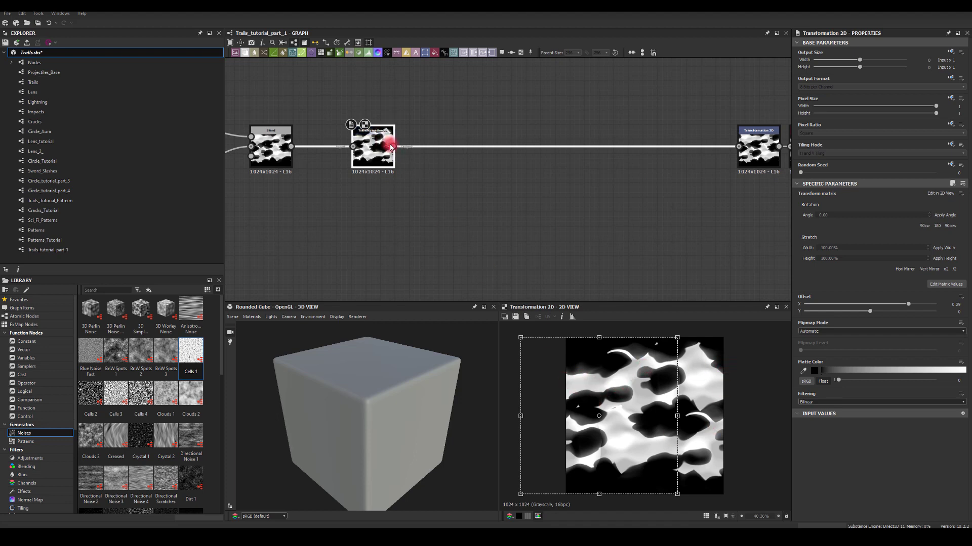
{"action": "left_click_drag", "start_coordinate": [420, 167], "coordinate": [481, 207]}
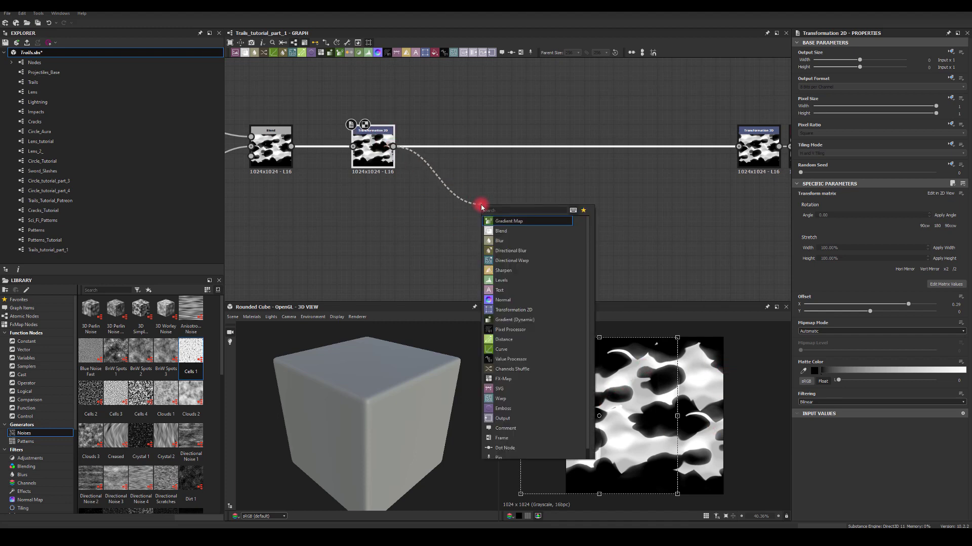
{"action": "type", "text": "scan"}
{"action": "left_click", "coordinate": [505, 260]}
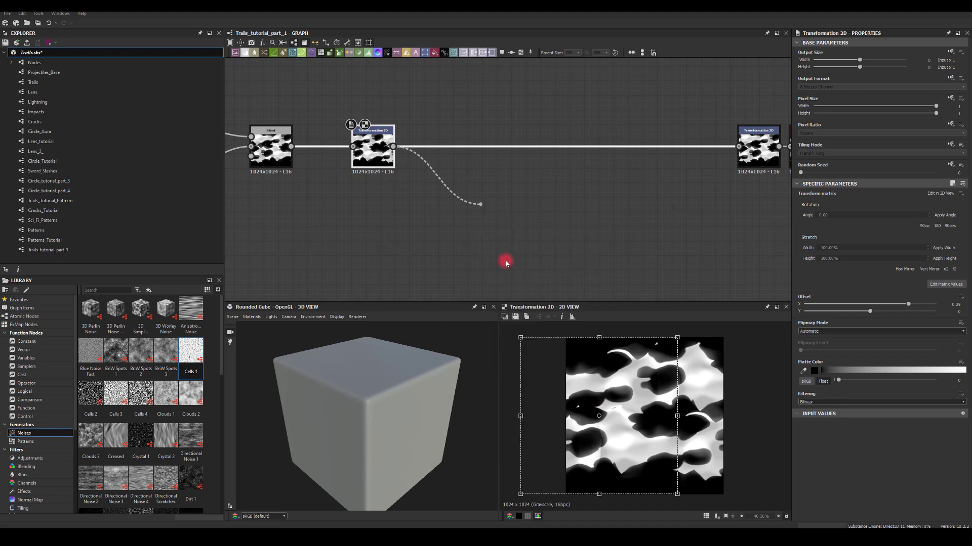
{"action": "left_click", "coordinate": [504, 213]}
{"action": "left_click_drag", "start_coordinate": [507, 206], "coordinate": [580, 220]}
Set the new Histogram Scan's Position to about 0.56 and its Contrast to 1.
{"action": "left_click", "coordinate": [377, 159]}
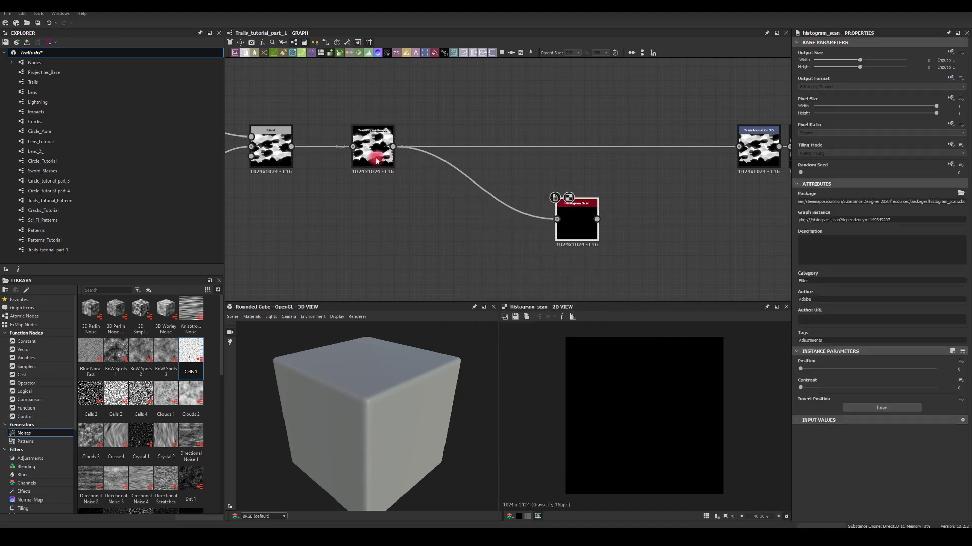
{"action": "left_click_drag", "start_coordinate": [445, 196], "coordinate": [463, 214]}
{"action": "key", "text": "BackSpace"}
{"action": "left_click", "coordinate": [424, 167]}
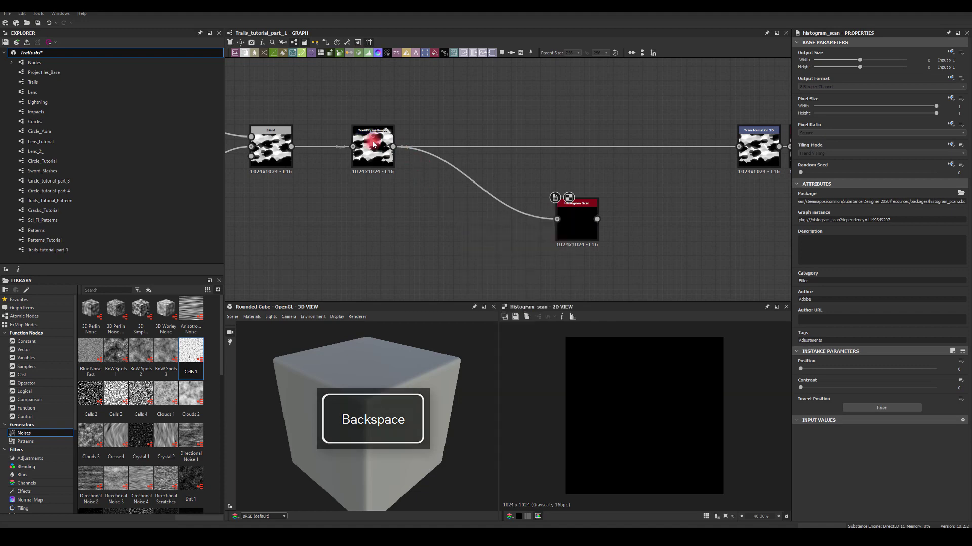
{"action": "double_click", "coordinate": [375, 149]}
{"action": "double_click", "coordinate": [575, 219]}
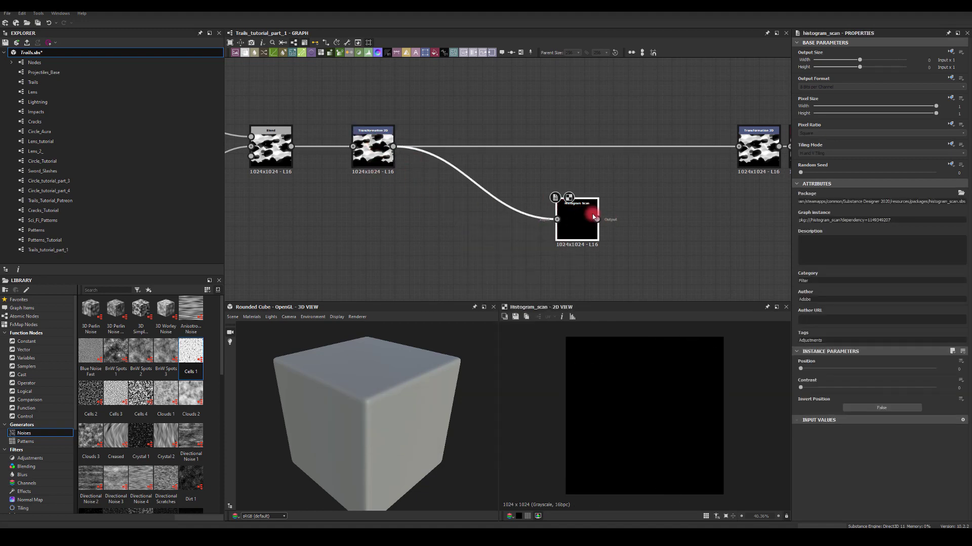
{"action": "left_click_drag", "start_coordinate": [811, 380], "coordinate": [956, 394]}
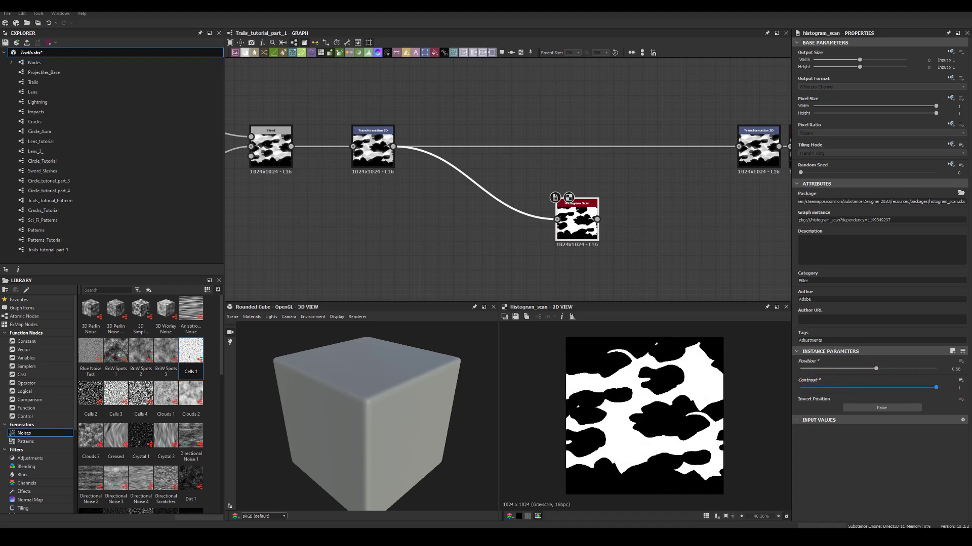
Move the Histogram Scan closer to its source, add a Bevel node after it, and set the Bevel's Distance to about -0.13.
{"action": "left_click_drag", "start_coordinate": [574, 225], "coordinate": [443, 212]}
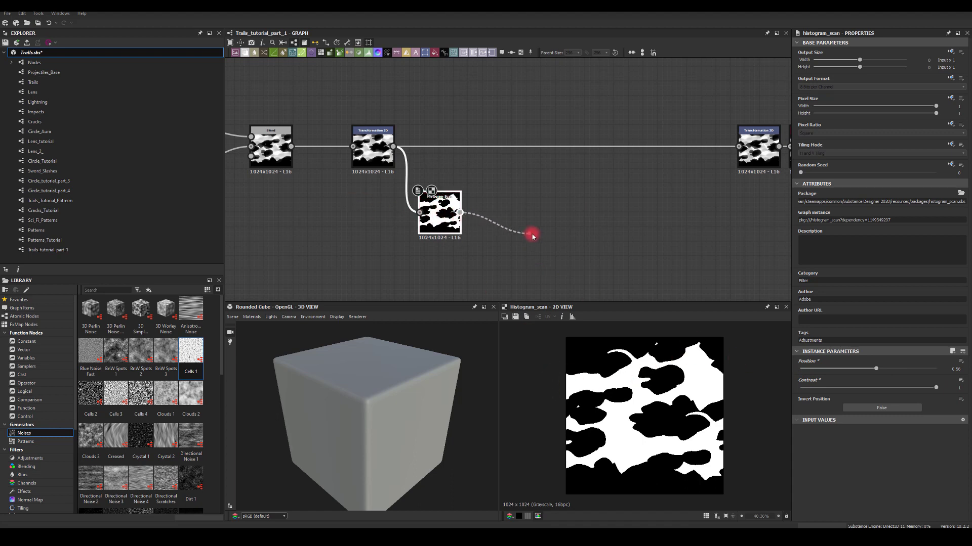
{"action": "left_click_drag", "start_coordinate": [534, 236], "coordinate": [534, 236]}
{"action": "type", "text": "bev"}
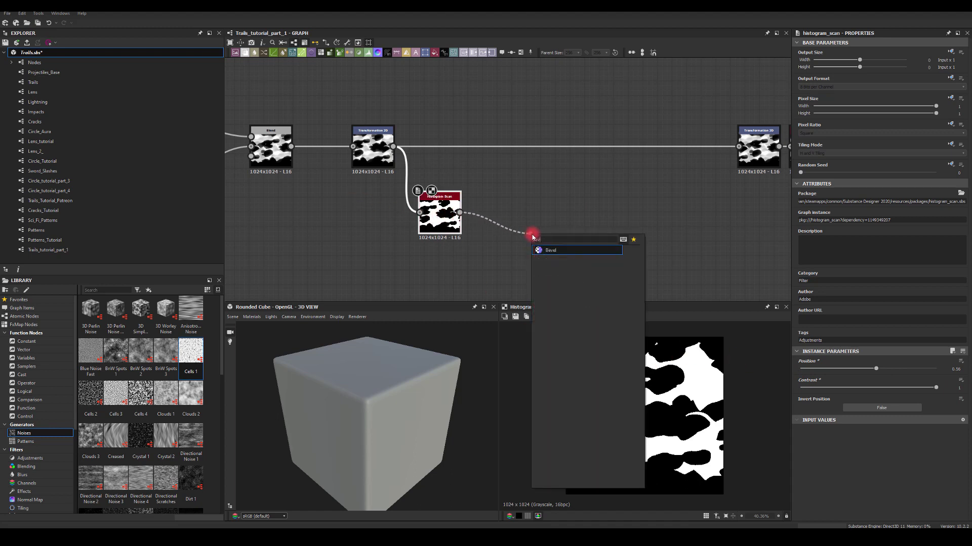
{"action": "left_click", "coordinate": [555, 252]}
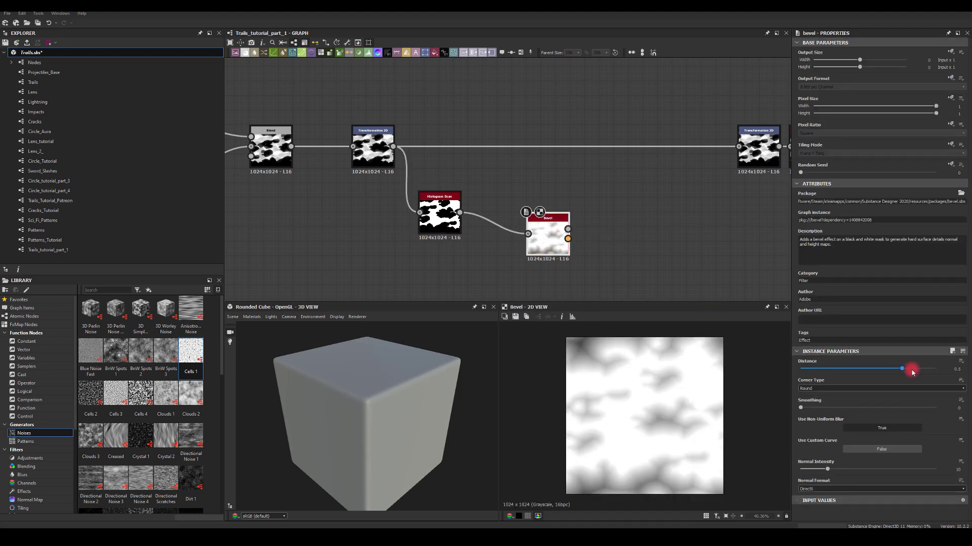
{"action": "left_click_drag", "start_coordinate": [894, 371], "coordinate": [858, 376]}
Add a second Histogram Scan after the Bevel with Position about 0.56 and Contrast 1, and place it beside the Bevel.
{"action": "middle_click_drag", "start_coordinate": [672, 286], "coordinate": [501, 231]}
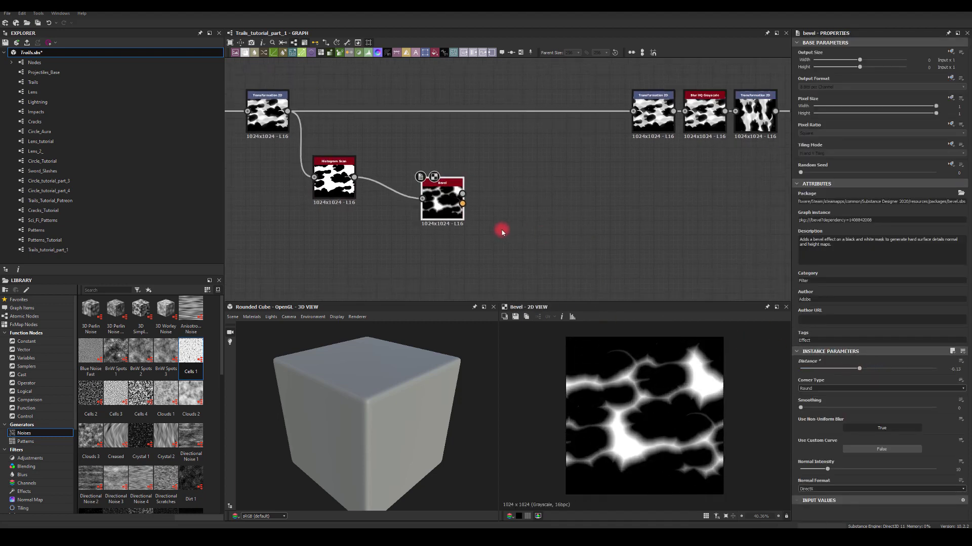
{"action": "left_click_drag", "start_coordinate": [464, 195], "coordinate": [533, 204]}
{"action": "type", "text": "scan"}
{"action": "left_click", "coordinate": [560, 258]}
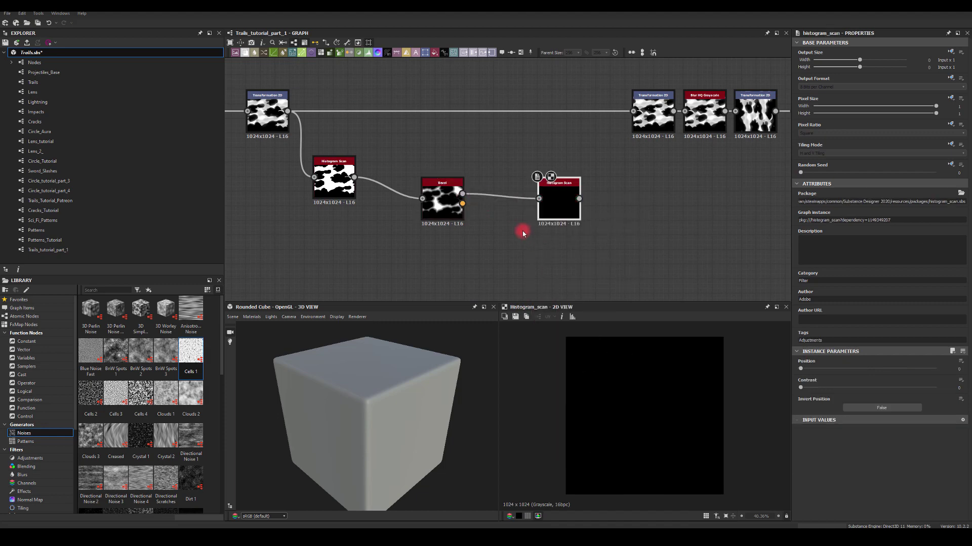
{"action": "left_click_drag", "start_coordinate": [797, 368], "coordinate": [877, 368]}
{"action": "left_click_drag", "start_coordinate": [825, 390], "coordinate": [967, 394]}
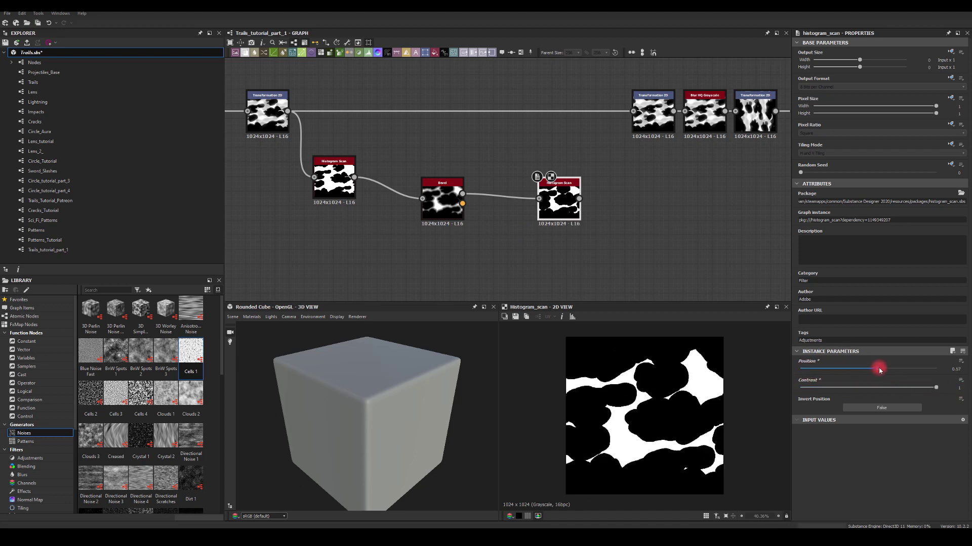
{"action": "mouse_move", "coordinate": [878, 370]}
{"action": "left_mouse_down"}
{"action": "mouse_move", "coordinate": [861, 369]}
{"action": "mouse_move", "coordinate": [877, 369]}
{"action": "left_mouse_up"}
{"action": "left_click_drag", "start_coordinate": [550, 206], "coordinate": [513, 209]}
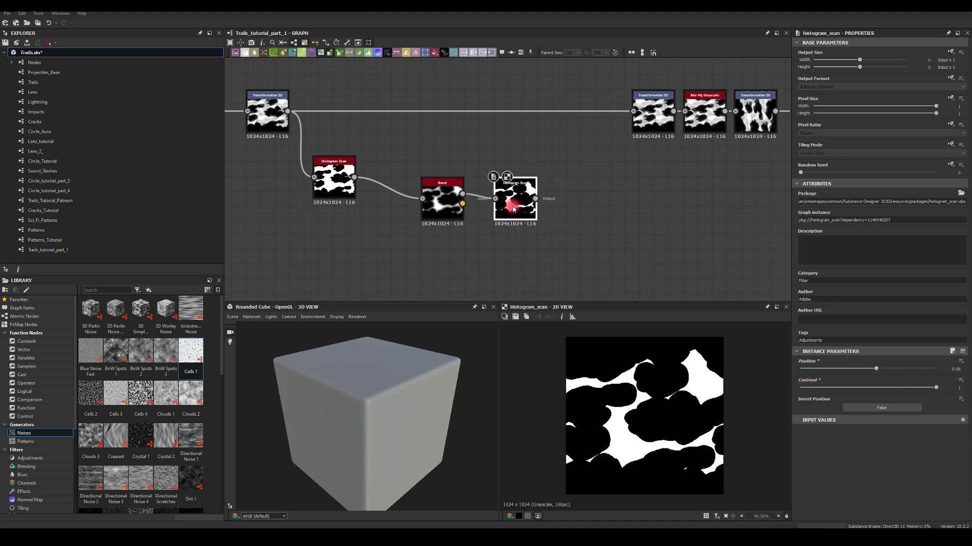
Add a Blend node in Subtract mode with the second Histogram Scan as foreground and the Transformation 2D as background.
{"action": "left_click_drag", "start_coordinate": [429, 92], "coordinate": [480, 90]}
{"action": "type", "text": "blend"}
{"action": "left_click", "coordinate": [506, 111]}
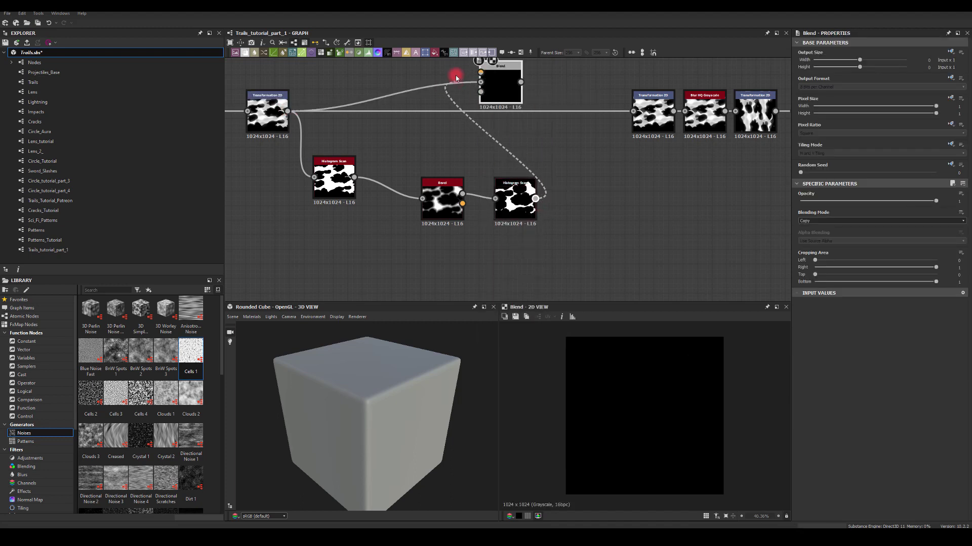
{"action": "left_click_drag", "start_coordinate": [459, 75], "coordinate": [550, 127]}
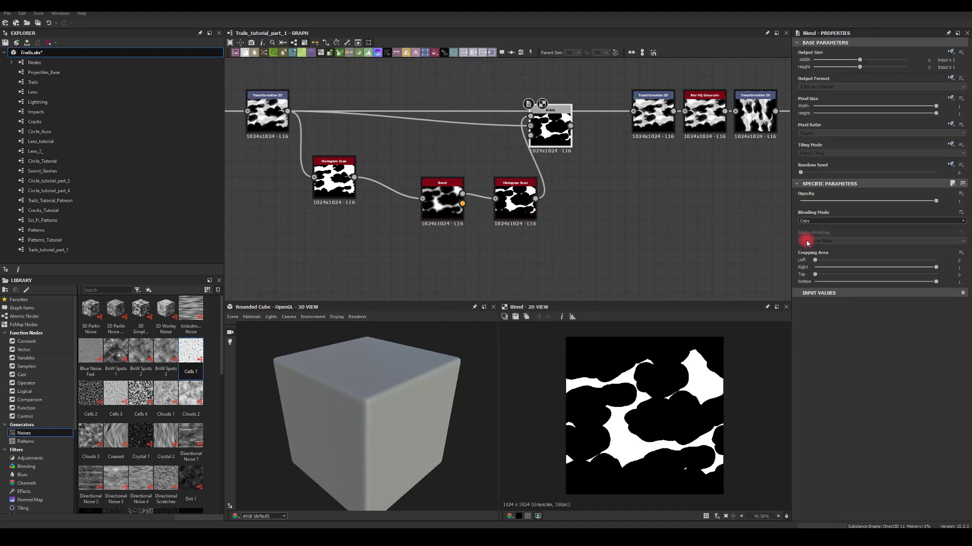
{"action": "left_click", "coordinate": [805, 221]}
{"action": "left_click", "coordinate": [807, 237]}
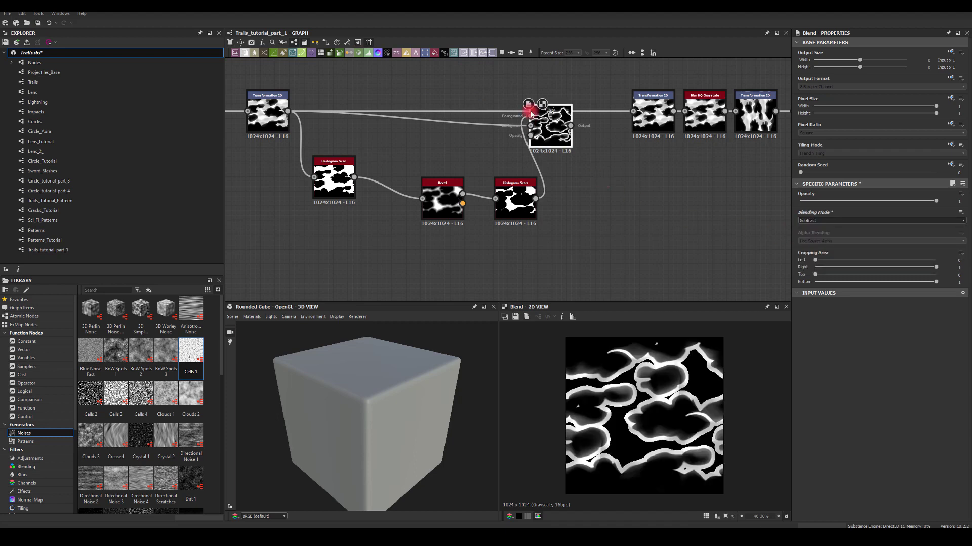
{"action": "middle_click_drag", "start_coordinate": [615, 190], "coordinate": [727, 221]}
{"action": "left_click_drag", "start_coordinate": [637, 222], "coordinate": [622, 222]}
Try the Subtract Blend with its foreground and background inputs swapped, and restore the original wiring.
{"action": "left_click_drag", "start_coordinate": [660, 157], "coordinate": [400, 145]}
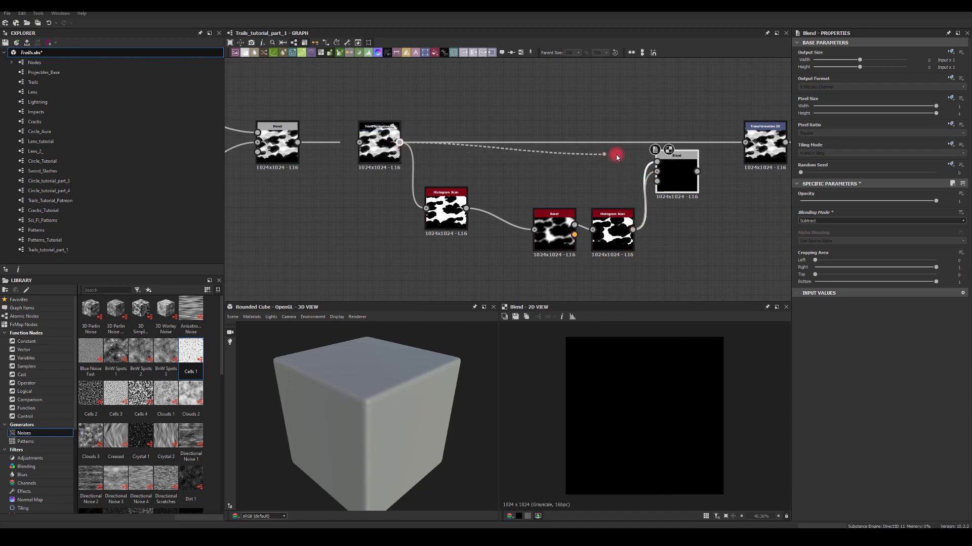
{"action": "left_click_drag", "start_coordinate": [624, 157], "coordinate": [658, 164]}
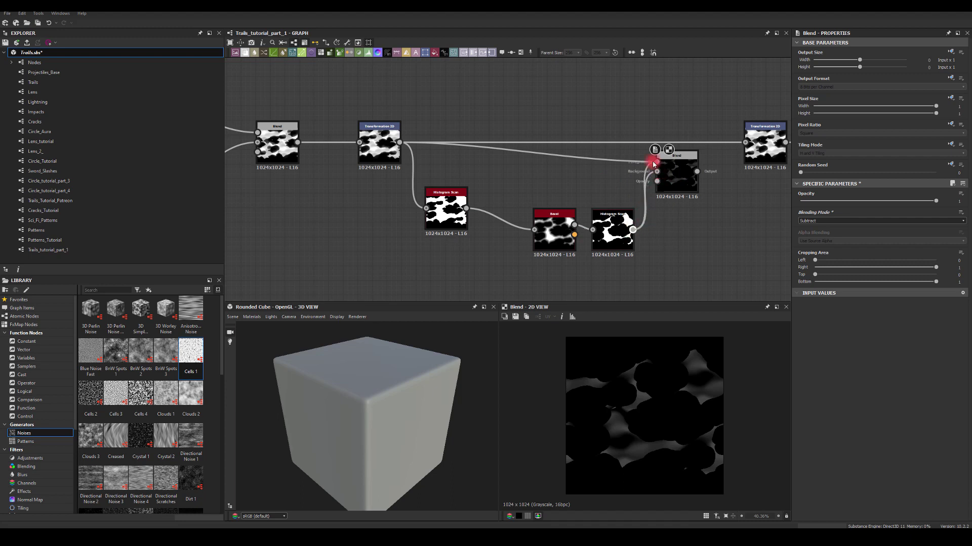
{"action": "left_click_drag", "start_coordinate": [653, 163], "coordinate": [382, 151]}
{"action": "left_click_drag", "start_coordinate": [508, 157], "coordinate": [671, 178]}
Set the Position of the Histogram Scan feeding the Subtract Blend to about 0.22, with Contrast at 1.
{"action": "left_click", "coordinate": [613, 237]}
{"action": "left_click_drag", "start_coordinate": [876, 371], "coordinate": [828, 377]}
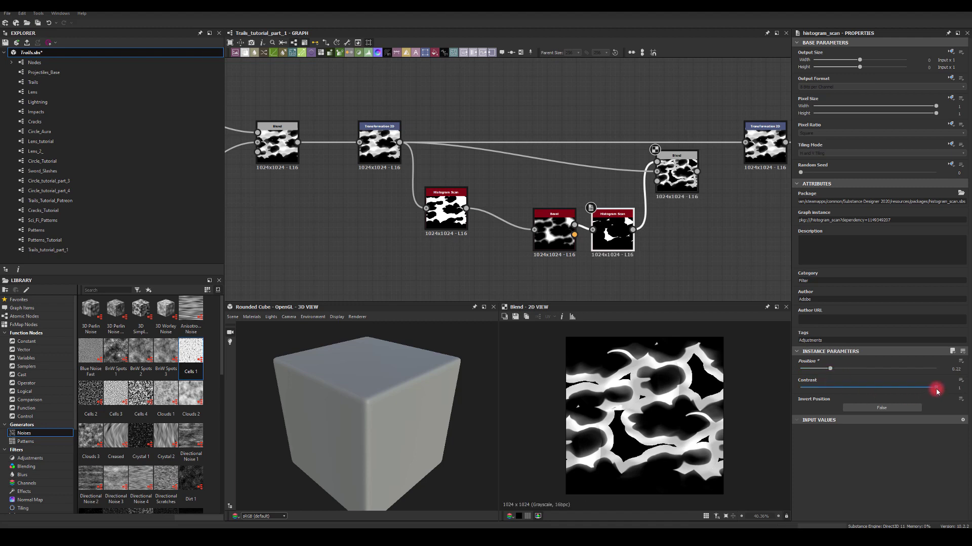
{"action": "left_click_drag", "start_coordinate": [937, 392], "coordinate": [969, 387]}
Insert a Blur HQ Grayscale node between the second Histogram Scan and the Subtract Blend's foreground, and preview the Blend.
{"action": "middle_click_drag", "start_coordinate": [657, 256], "coordinate": [459, 223]}
{"action": "left_click_drag", "start_coordinate": [467, 139], "coordinate": [491, 139]}
{"action": "left_click", "coordinate": [430, 199]}
{"action": "type", "text": "blur"}
{"action": "left_click_drag", "start_coordinate": [539, 233], "coordinate": [485, 225]}
{"action": "left_click", "coordinate": [555, 269]}
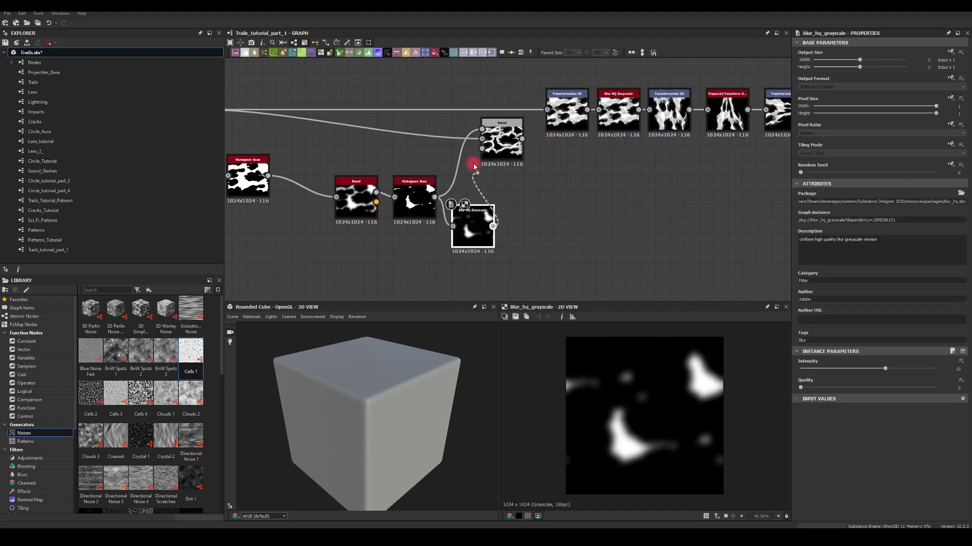
{"action": "mouse_move", "coordinate": [472, 160]}
{"action": "left_mouse_down"}
{"action": "mouse_move", "coordinate": [481, 137]}
{"action": "mouse_move", "coordinate": [481, 148]}
{"action": "left_mouse_up"}
{"action": "double_click", "coordinate": [501, 150]}
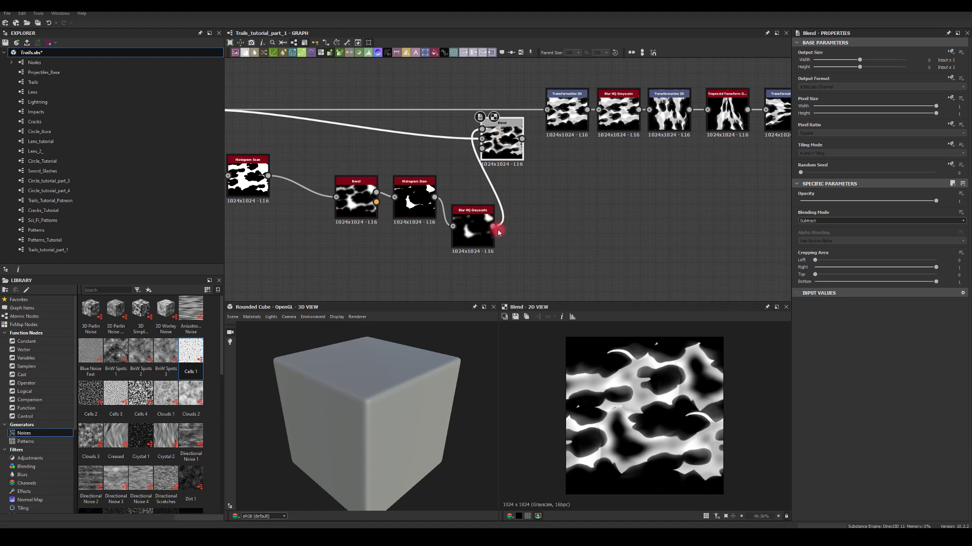
Set the Intensity of the Blur HQ Grayscale feeding the Subtract Blend to about 0.72.
{"action": "left_click_drag", "start_coordinate": [625, 298], "coordinate": [616, 310]}
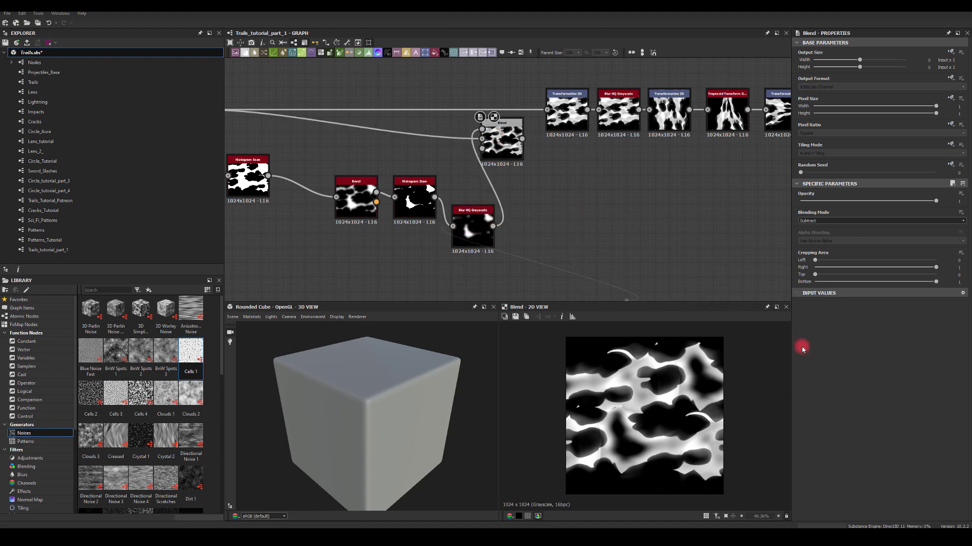
{"action": "left_click", "coordinate": [463, 240]}
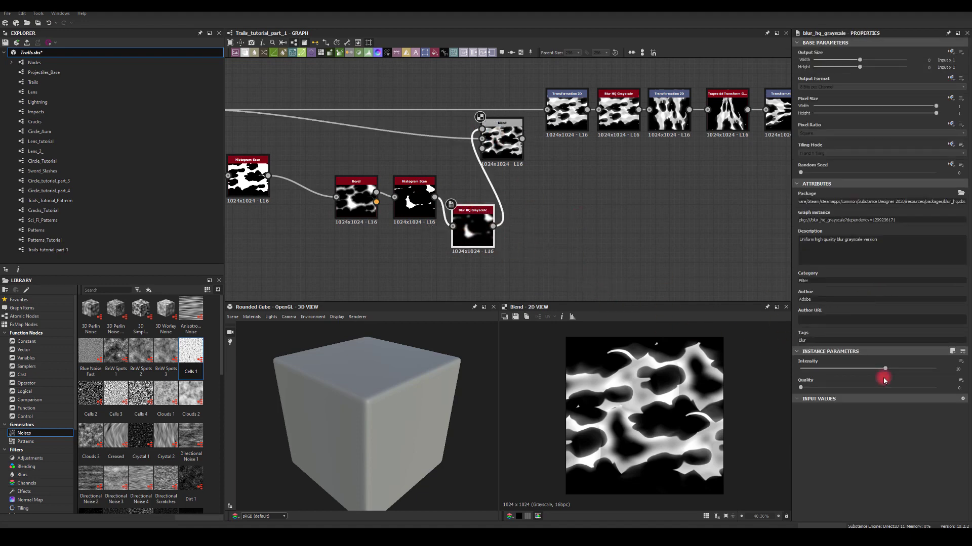
{"action": "left_click_drag", "start_coordinate": [886, 380], "coordinate": [816, 365]}
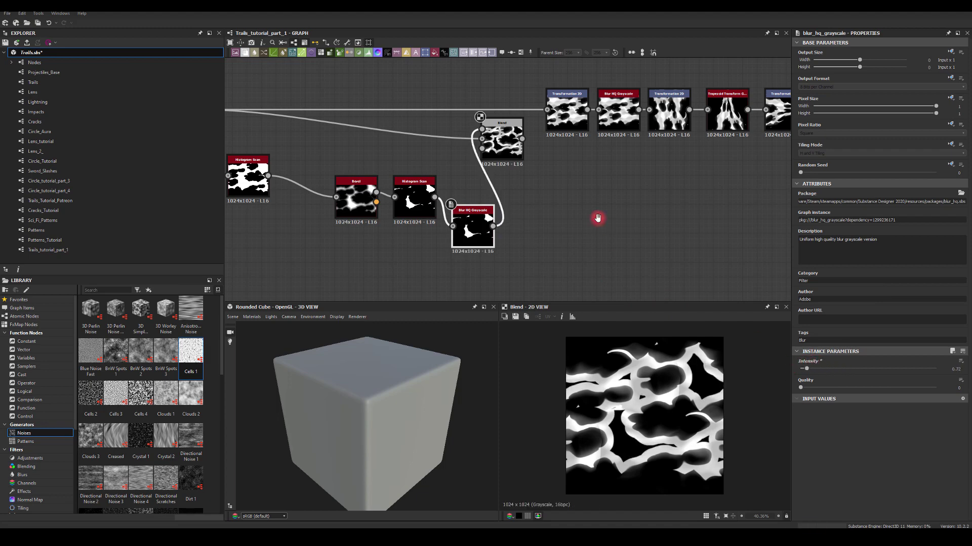
Move the whole tapering and glow node chain farther away from the Subtract Blend.
{"action": "middle_click_drag", "start_coordinate": [593, 223], "coordinate": [579, 254]}
{"action": "scroll", "coordinate": [580, 254], "scroll_direction": "down", "scroll_amount": 2}
{"action": "middle_click_drag", "start_coordinate": [641, 226], "coordinate": [518, 234]}
{"action": "left_click_drag", "start_coordinate": [716, 147], "coordinate": [438, 198]}
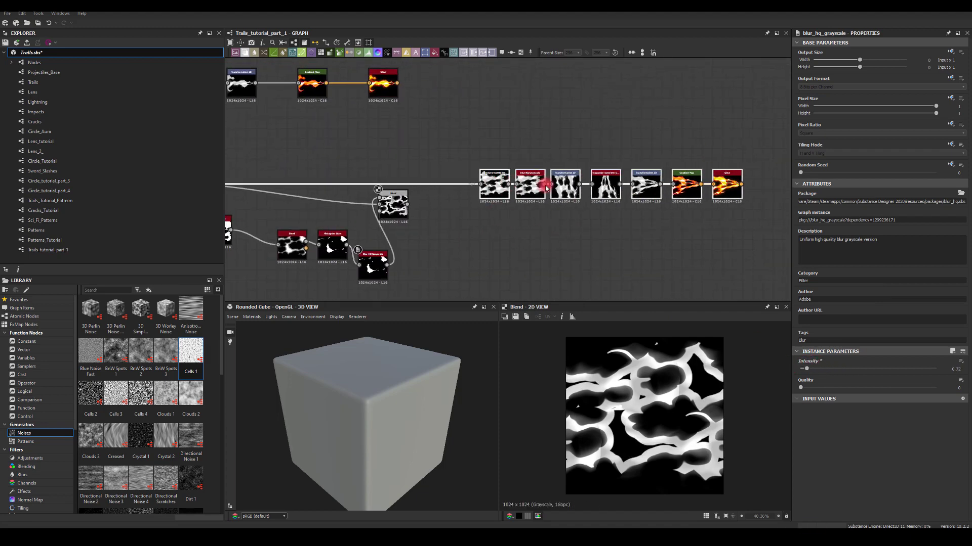
{"action": "left_click_drag", "start_coordinate": [558, 189], "coordinate": [599, 194]}
Connect the Subtract Blend output to the first Transformation 2D of the tapering chain and preview the Glow node.
{"action": "left_click_drag", "start_coordinate": [399, 208], "coordinate": [424, 218]}
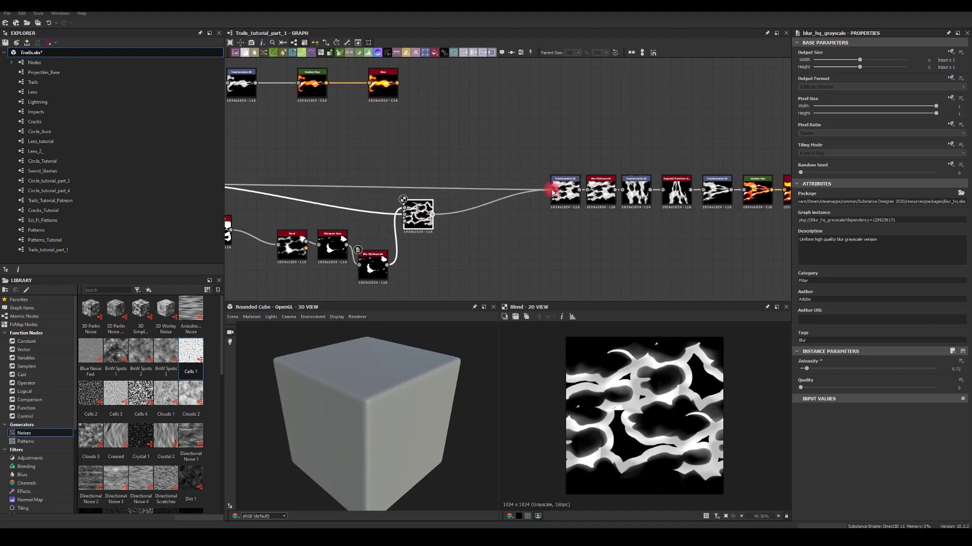
{"action": "left_click_drag", "start_coordinate": [553, 192], "coordinate": [552, 190]}
{"action": "middle_click_drag", "start_coordinate": [774, 218], "coordinate": [608, 215]}
{"action": "double_click", "coordinate": [634, 186]}
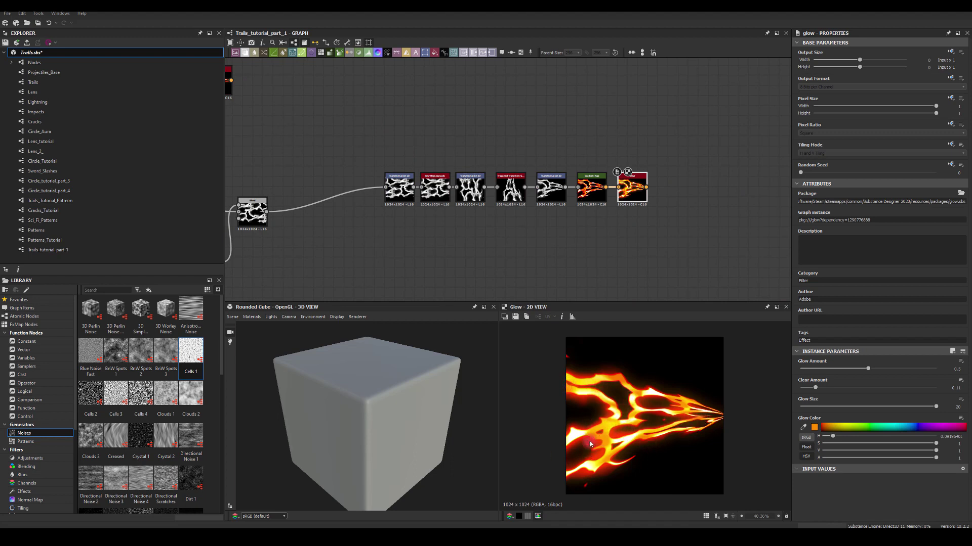
Set the Offset X of the tapering chain's first Transformation 2D to about -0.11.
{"action": "scroll", "coordinate": [532, 248], "scroll_direction": "up", "scroll_amount": 1}
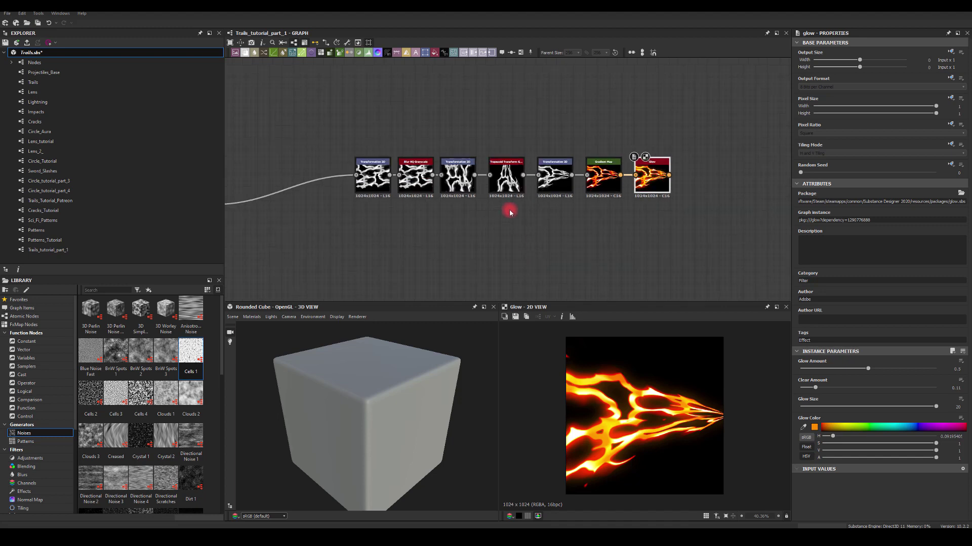
{"action": "left_click", "coordinate": [370, 179]}
{"action": "mouse_move", "coordinate": [830, 303]}
{"action": "left_mouse_down"}
{"action": "mouse_move", "coordinate": [945, 303]}
{"action": "mouse_move", "coordinate": [813, 308]}
{"action": "mouse_move", "coordinate": [954, 306]}
{"action": "mouse_move", "coordinate": [783, 306]}
{"action": "mouse_move", "coordinate": [944, 304]}
{"action": "mouse_move", "coordinate": [841, 304]}
{"action": "mouse_move", "coordinate": [906, 291]}
{"action": "mouse_move", "coordinate": [831, 293]}
{"action": "mouse_move", "coordinate": [928, 284]}
{"action": "mouse_move", "coordinate": [829, 295]}
{"action": "left_mouse_up"}
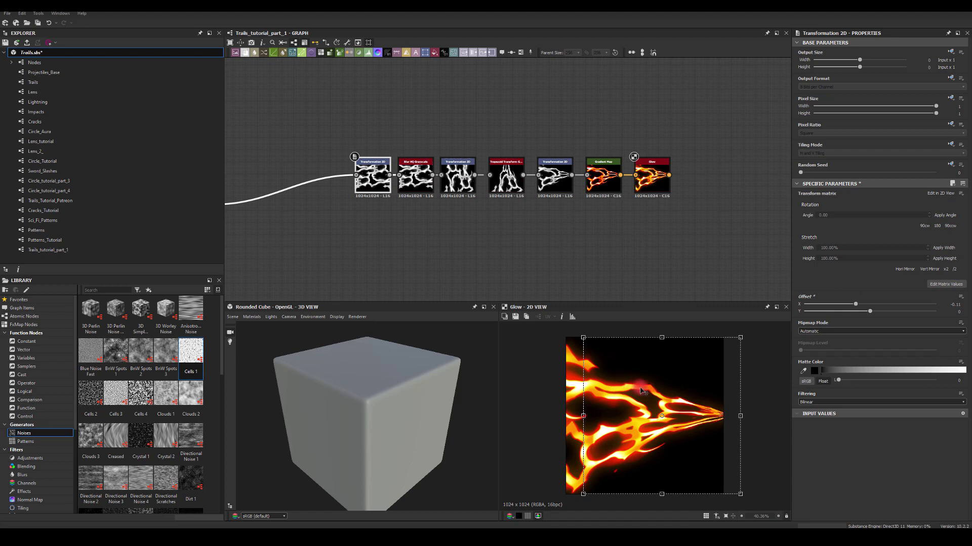
Line up the mask's Blur HQ Grayscale node with the Histogram Scan that feeds it.
{"action": "middle_click_drag", "start_coordinate": [463, 278], "coordinate": [698, 232]}
{"action": "left_click", "coordinate": [374, 220]}
{"action": "left_click_drag", "start_coordinate": [378, 226], "coordinate": [378, 202]}
Try a duplicate of the mask's Histogram Scan with Position at about 0.48 and Contrast at 0.
{"action": "left_click", "coordinate": [341, 204]}
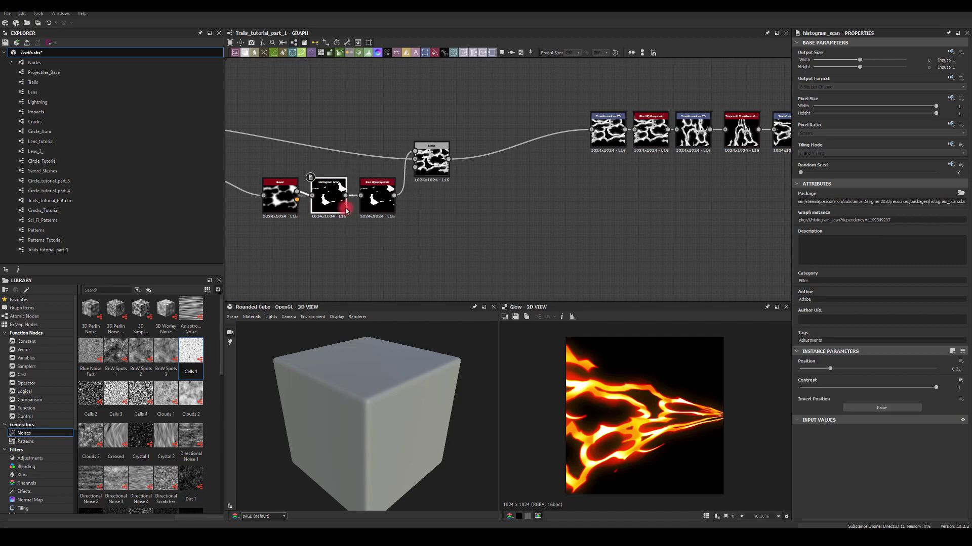
{"action": "key", "text": "ctrl+c"}
{"action": "key", "text": "ctrl+v"}
{"action": "left_click_drag", "start_coordinate": [513, 184], "coordinate": [422, 259]}
{"action": "double_click", "coordinate": [423, 259]}
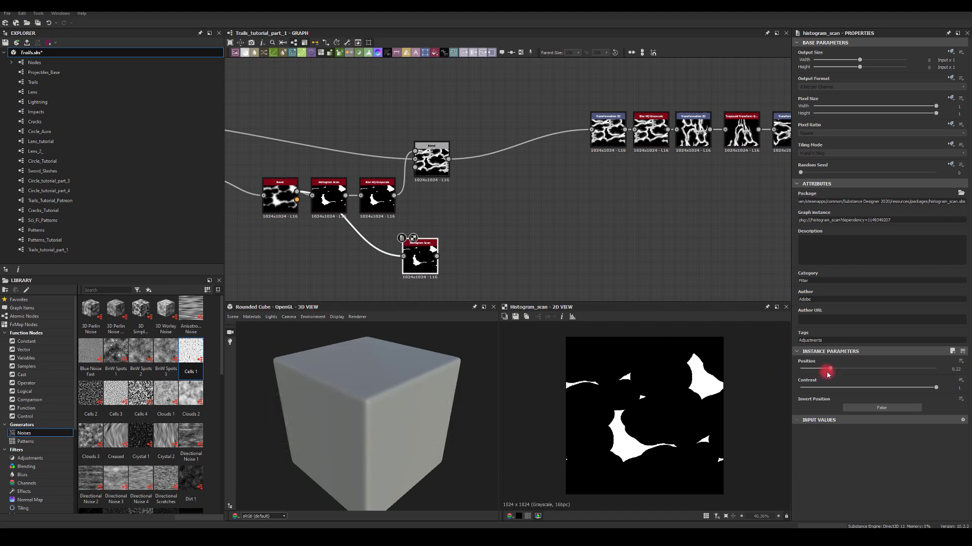
{"action": "mouse_move", "coordinate": [829, 370]}
{"action": "left_mouse_down"}
{"action": "mouse_move", "coordinate": [786, 363]}
{"action": "mouse_move", "coordinate": [929, 369]}
{"action": "mouse_move", "coordinate": [797, 369]}
{"action": "mouse_move", "coordinate": [822, 369]}
{"action": "left_mouse_up"}
{"action": "left_click_drag", "start_coordinate": [872, 391], "coordinate": [769, 394]}
{"action": "left_click_drag", "start_coordinate": [822, 373], "coordinate": [866, 369]}
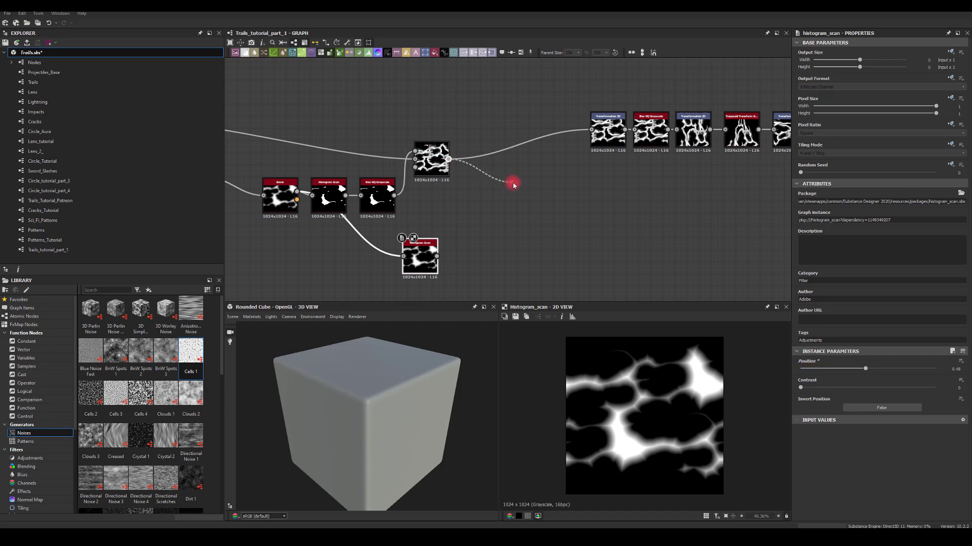
Delete the duplicated Histogram Scan node below the Subtract Blend.
{"action": "left_click_drag", "start_coordinate": [512, 183], "coordinate": [513, 182]}
{"action": "left_click", "coordinate": [498, 224]}
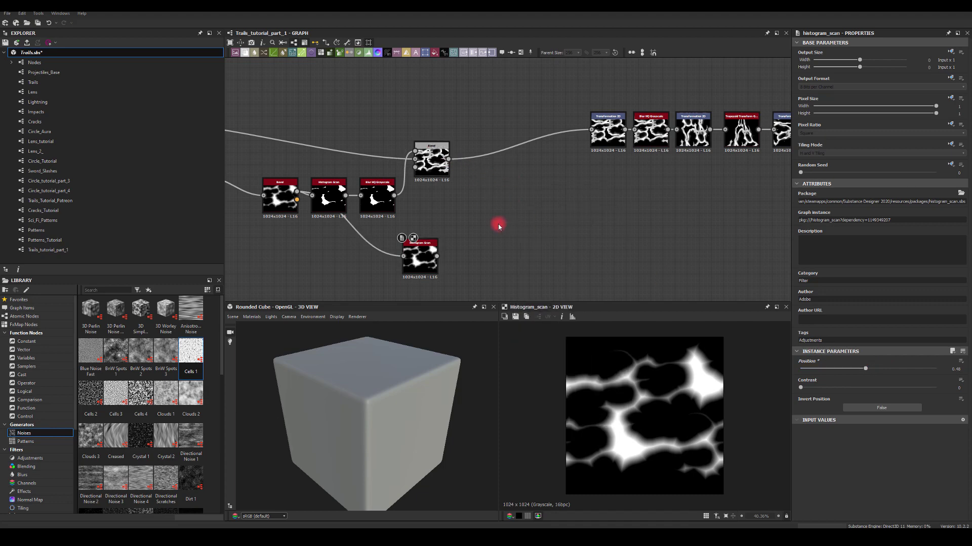
{"action": "left_click", "coordinate": [431, 162]}
{"action": "left_click", "coordinate": [425, 252]}
{"action": "key", "text": "Delete"}
Add a Bevel node to the Subtract Blend output with Distance at about -0.17, and place it below the Blend.
{"action": "double_click", "coordinate": [433, 162]}
{"action": "left_click", "coordinate": [449, 160]}
{"action": "left_click_drag", "start_coordinate": [493, 193], "coordinate": [506, 201]}
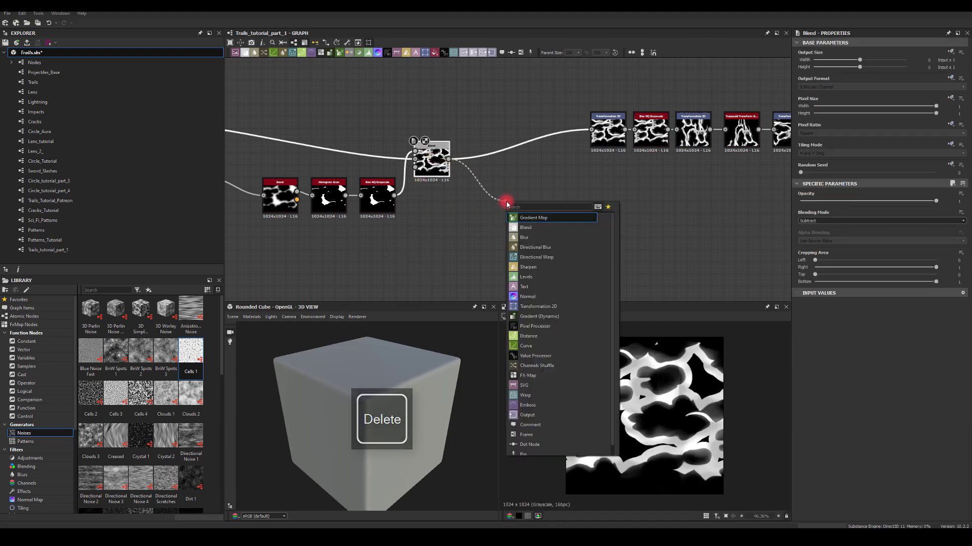
{"action": "type", "text": "be"}
{"action": "key", "text": "Return"}
{"action": "left_click_drag", "start_coordinate": [905, 371], "coordinate": [859, 371]}
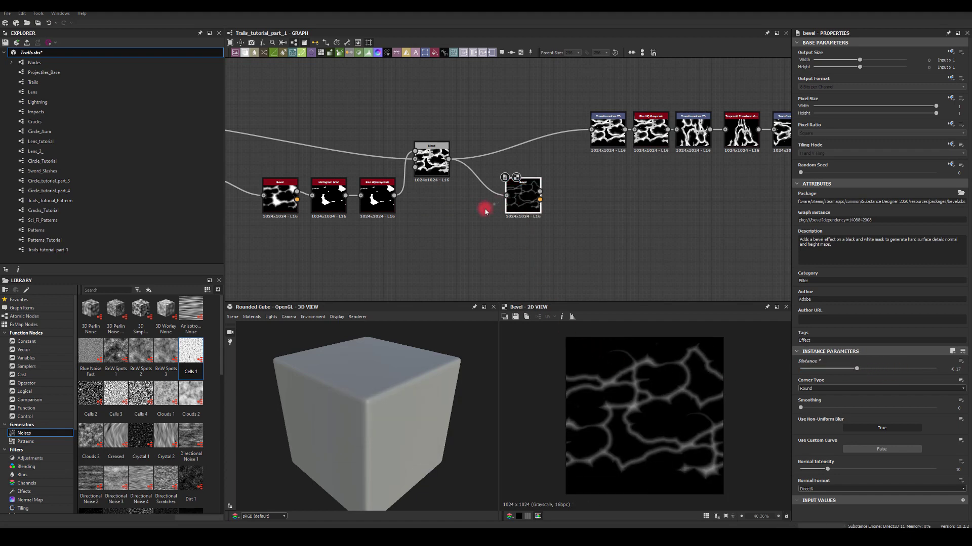
{"action": "left_click_drag", "start_coordinate": [476, 215], "coordinate": [495, 218]}
{"action": "left_click", "coordinate": [447, 210]}
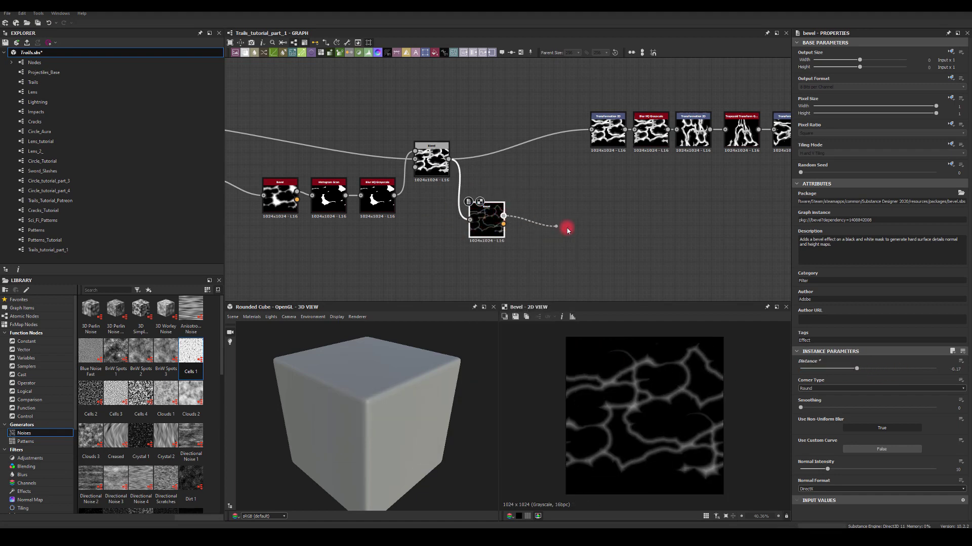
Add a Histogram Scan after the new Bevel with Position about 0.67 and Contrast about 0.87, and place it beside the Bevel.
{"action": "left_click_drag", "start_coordinate": [571, 230], "coordinate": [571, 231]}
{"action": "type", "text": "scan"}
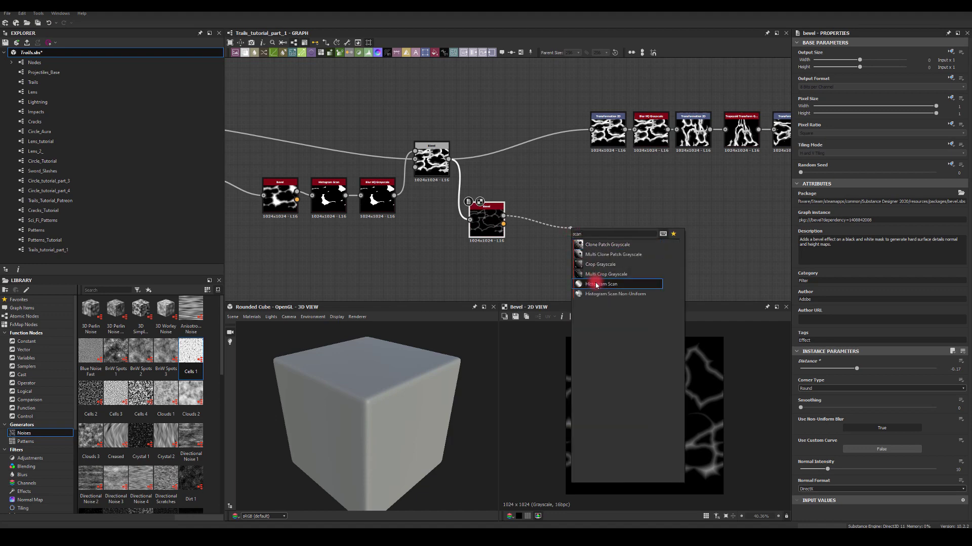
{"action": "left_click", "coordinate": [587, 284]}
{"action": "left_click_drag", "start_coordinate": [800, 369], "coordinate": [863, 372]}
{"action": "left_click_drag", "start_coordinate": [801, 389], "coordinate": [918, 383]}
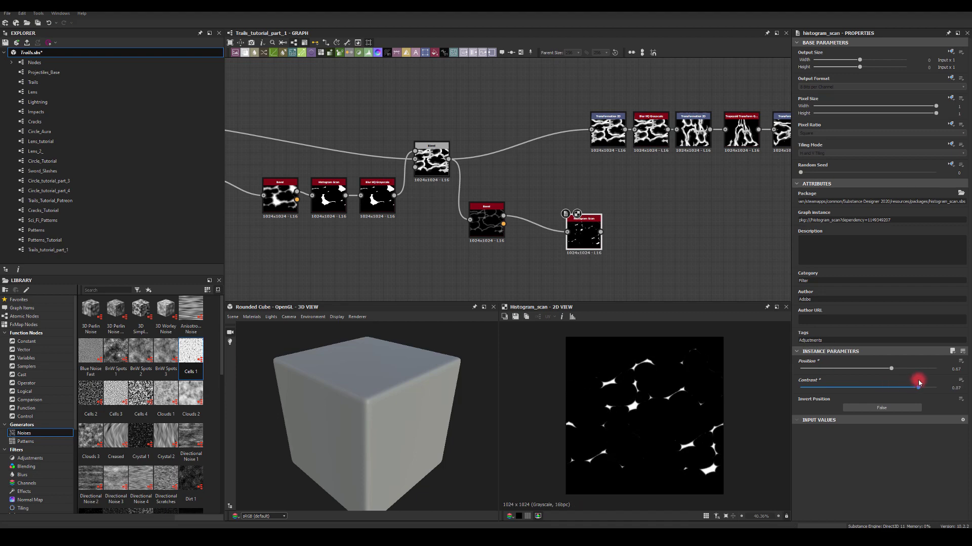
{"action": "middle_click_drag", "start_coordinate": [594, 249], "coordinate": [499, 256]}
{"action": "left_click_drag", "start_coordinate": [499, 256], "coordinate": [452, 245]}
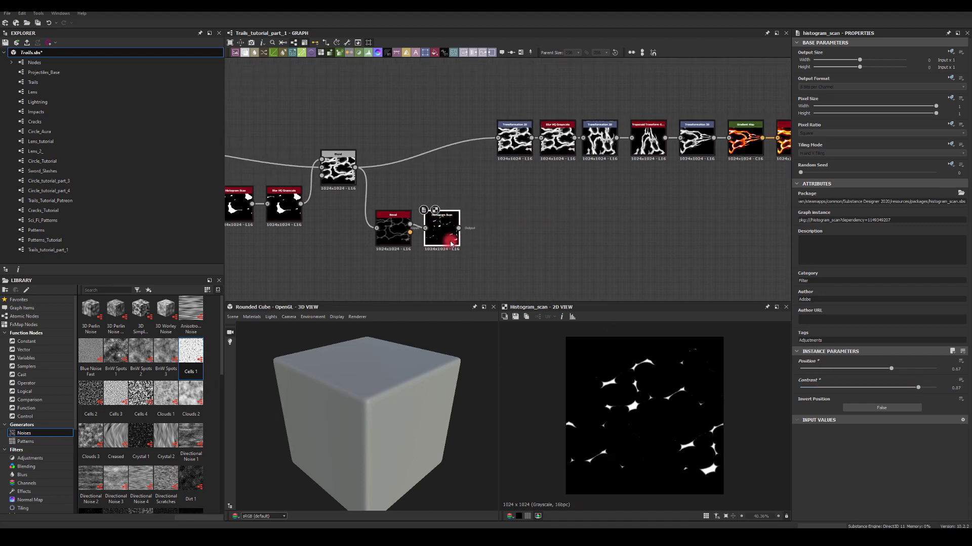
Add a Blend node with the new Histogram Scan as foreground and the Subtract Blend as background.
{"action": "middle_click_drag", "start_coordinate": [430, 110], "coordinate": [393, 107]}
{"action": "scroll", "coordinate": [393, 96], "scroll_direction": "down", "scroll_amount": 3}
{"action": "left_click_drag", "start_coordinate": [393, 91], "coordinate": [577, 131]}
{"action": "left_click_drag", "start_coordinate": [419, 128], "coordinate": [525, 131]}
{"action": "left_click", "coordinate": [377, 94]}
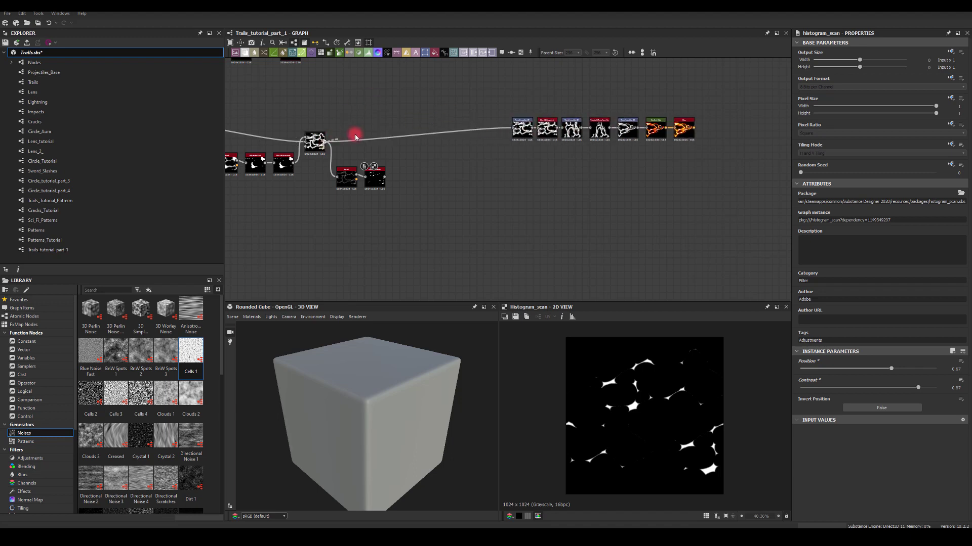
{"action": "left_click_drag", "start_coordinate": [420, 120], "coordinate": [422, 120]}
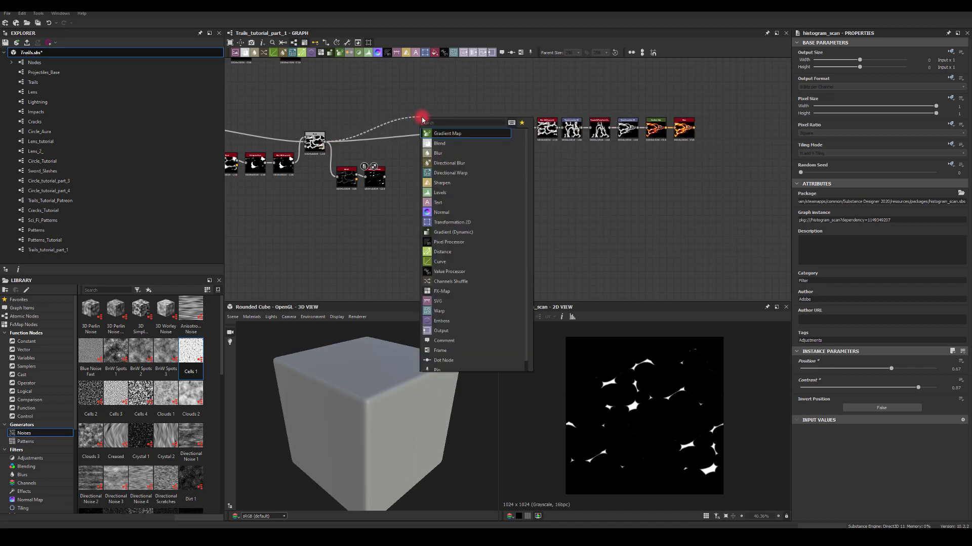
{"action": "type", "text": "bl"}
{"action": "left_click", "coordinate": [437, 133]}
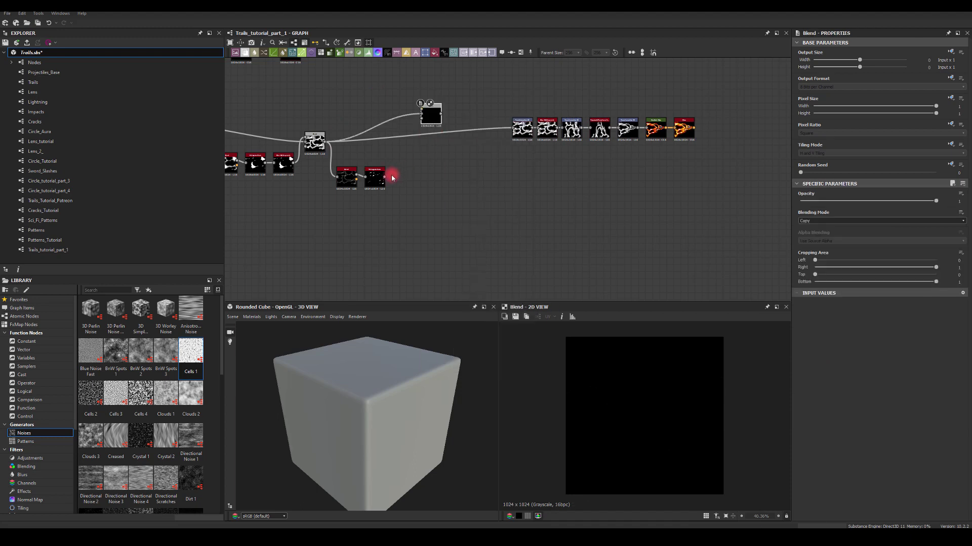
{"action": "left_click", "coordinate": [429, 116]}
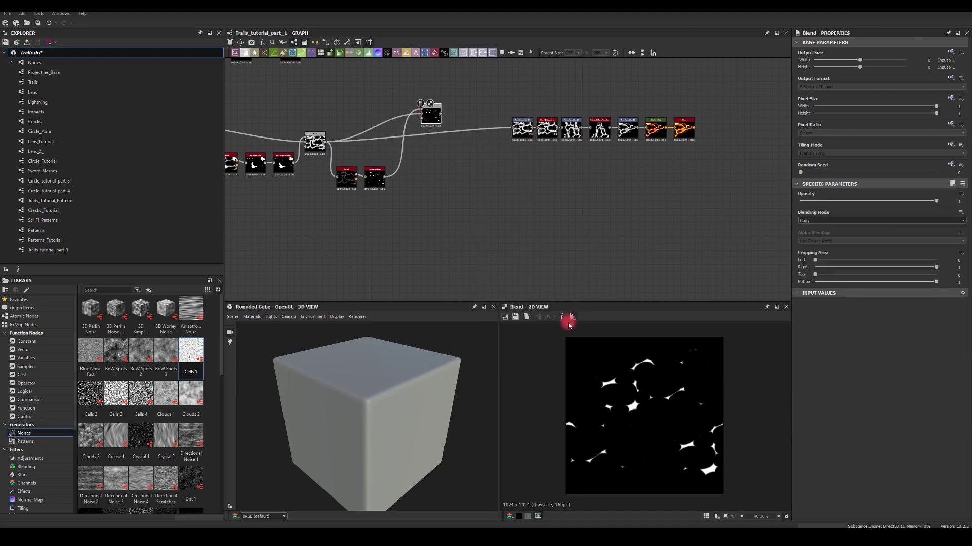
Set the new Blend node's blending mode to Add (Linear Dodge).
{"action": "left_click", "coordinate": [430, 116]}
{"action": "scroll", "coordinate": [432, 137], "scroll_direction": "up", "scroll_amount": 3}
{"action": "left_click", "coordinate": [808, 222]}
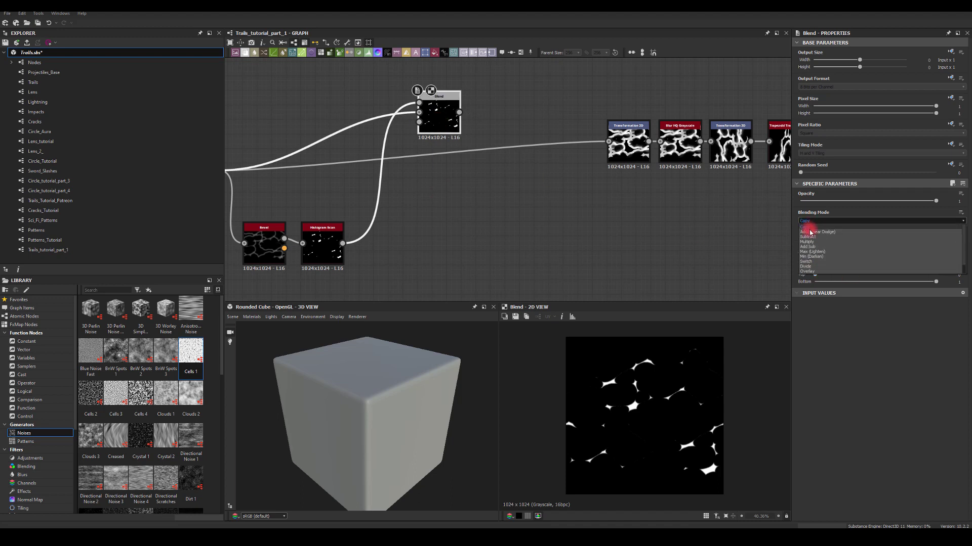
{"action": "left_click", "coordinate": [810, 232]}
Feed the Add Blend into the first Transformation 2D of the tapering chain and preview the Glow node.
{"action": "middle_click_drag", "start_coordinate": [469, 137], "coordinate": [451, 152]}
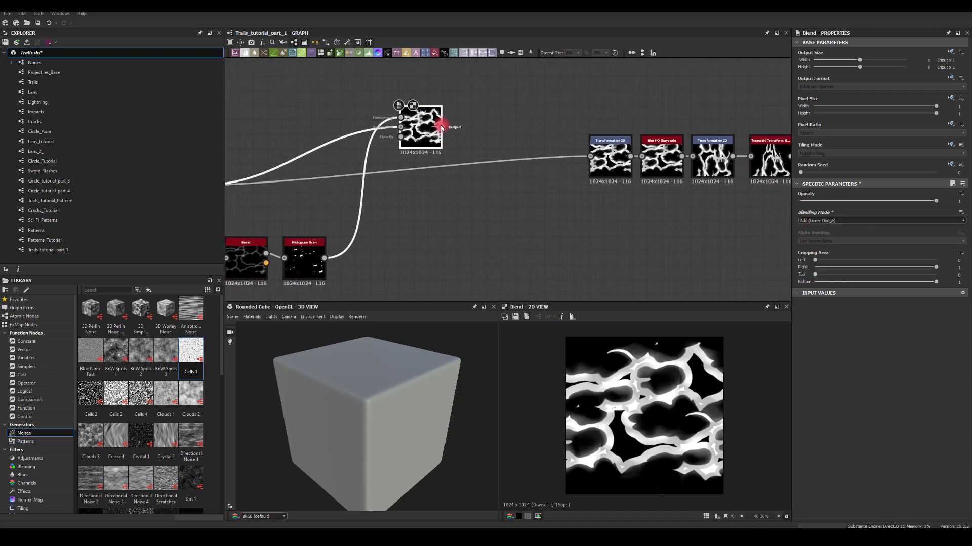
{"action": "left_click_drag", "start_coordinate": [441, 127], "coordinate": [594, 156]}
{"action": "middle_click_drag", "start_coordinate": [589, 247], "coordinate": [394, 276]}
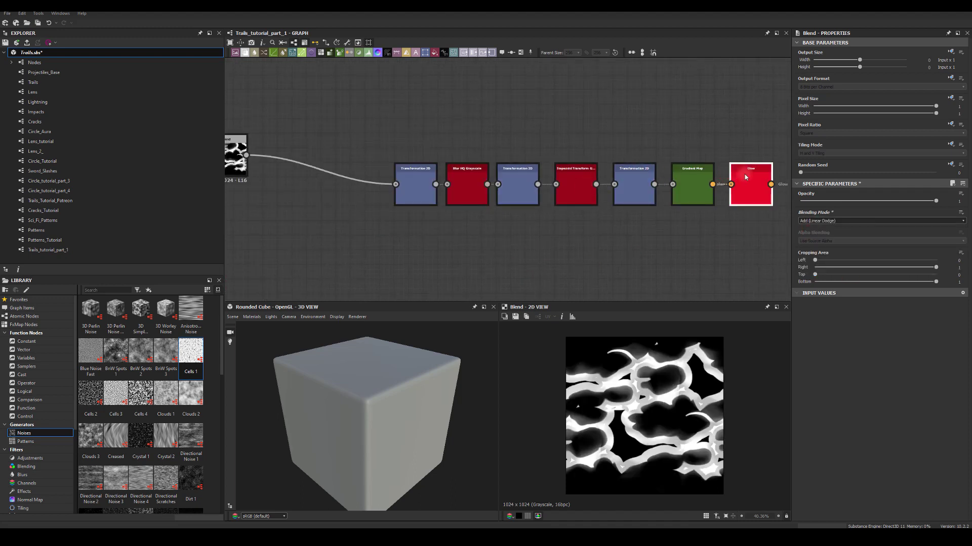
{"action": "double_click", "coordinate": [745, 177]}
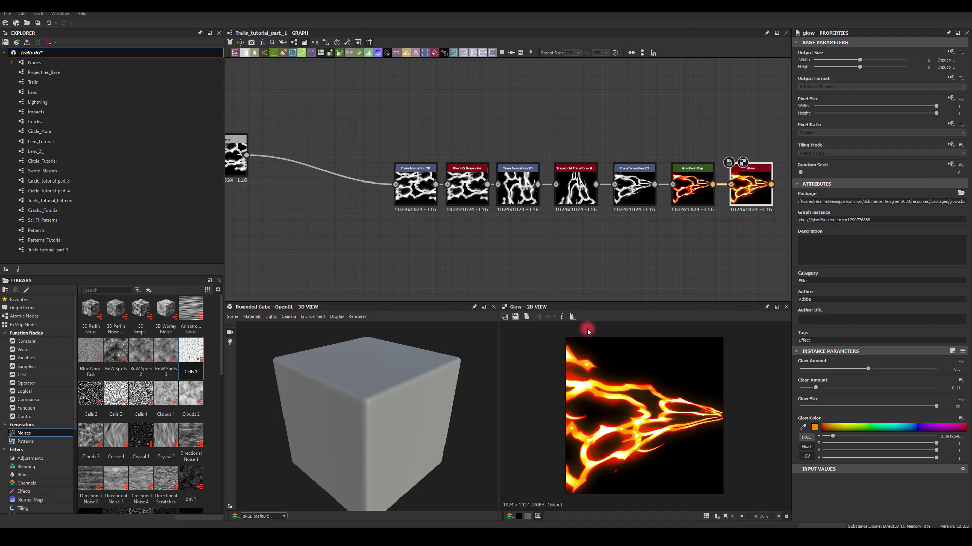
Set the chain's Blur HQ Grayscale Intensity to about 0.31 and its first Transformation 2D's Offset X to about 0.18.
{"action": "left_click", "coordinate": [466, 184]}
{"action": "mouse_move", "coordinate": [815, 370]}
{"action": "left_mouse_down"}
{"action": "mouse_move", "coordinate": [792, 369]}
{"action": "mouse_move", "coordinate": [803, 368]}
{"action": "left_mouse_up"}
{"action": "left_click", "coordinate": [415, 184]}
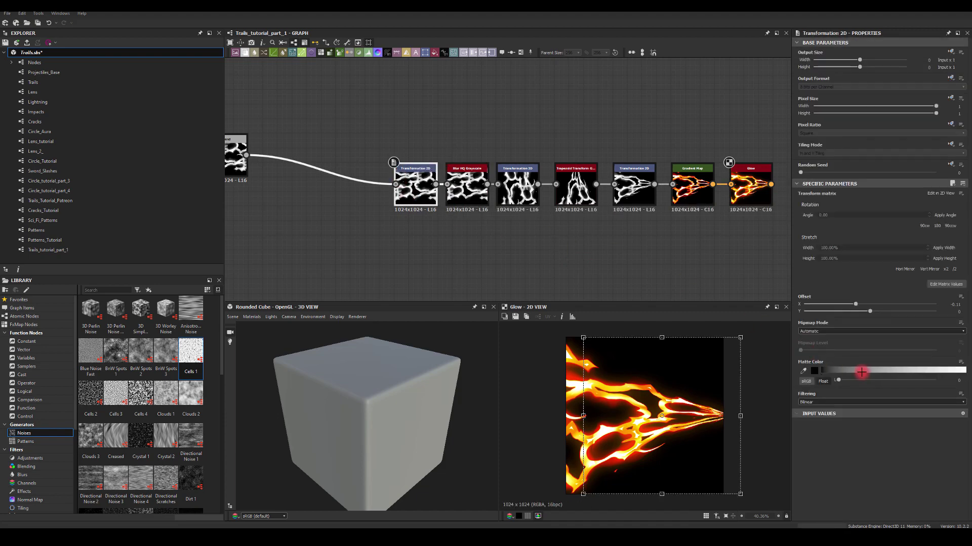
{"action": "left_click_drag", "start_coordinate": [855, 310], "coordinate": [885, 305]}
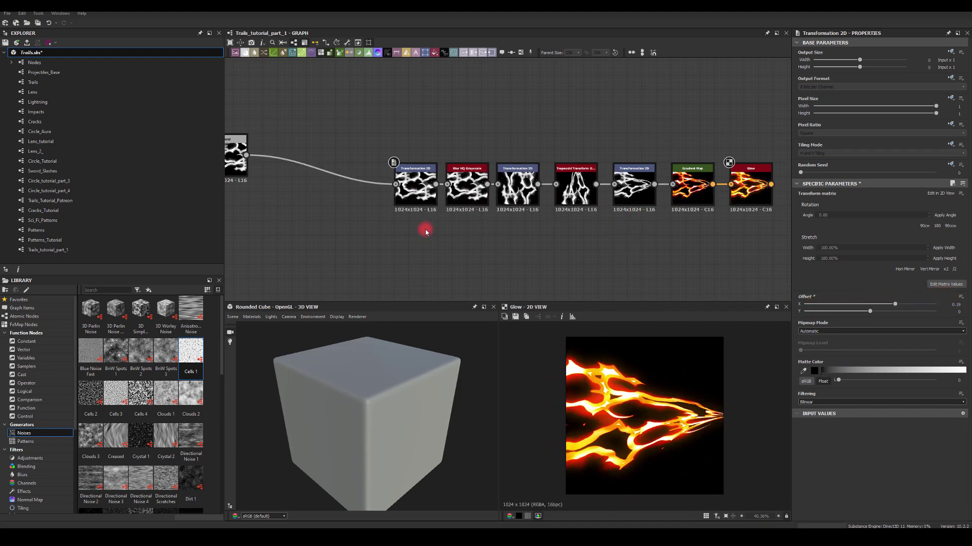
Preview the tapering chain's Blur HQ Grayscale output and copy the previewed image to the clipboard.
{"action": "middle_click_drag", "start_coordinate": [363, 126], "coordinate": [540, 124]}
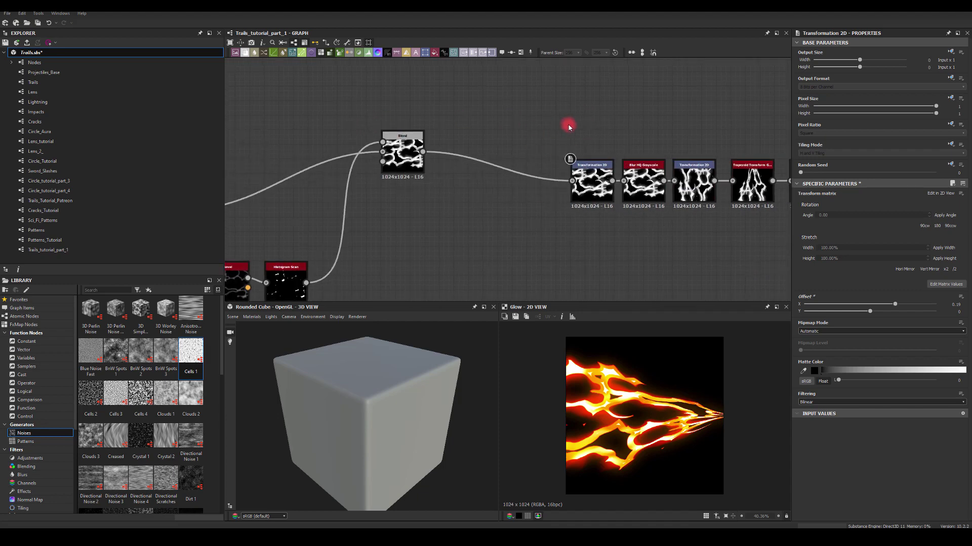
{"action": "middle_click_drag", "start_coordinate": [416, 147], "coordinate": [445, 147]}
{"action": "scroll", "coordinate": [543, 152], "scroll_direction": "right", "scroll_amount": 2}
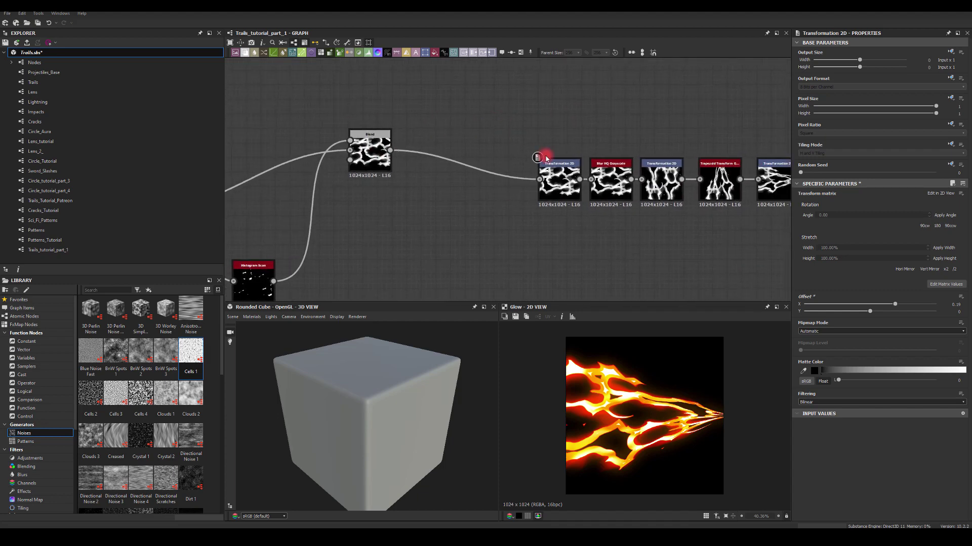
{"action": "double_click", "coordinate": [611, 175]}
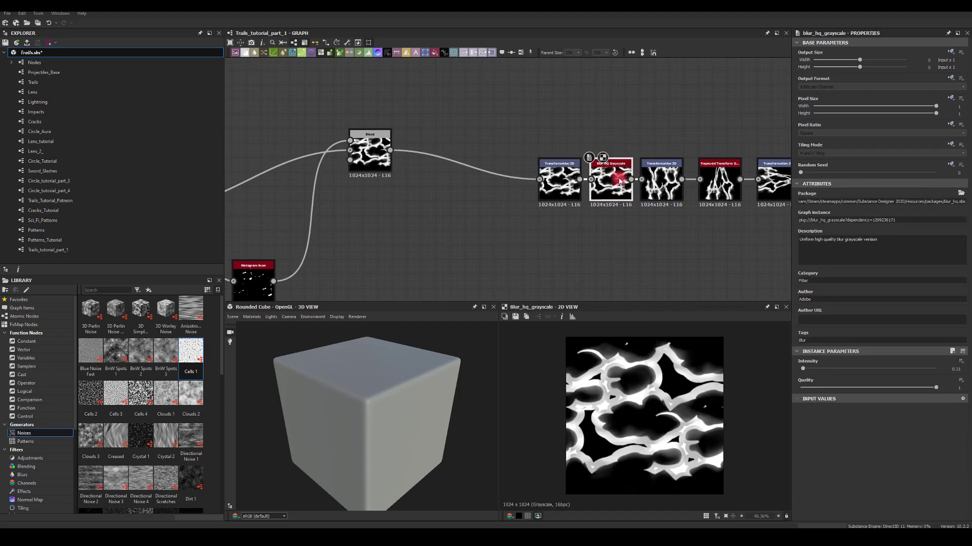
{"action": "left_click", "coordinate": [526, 316]}
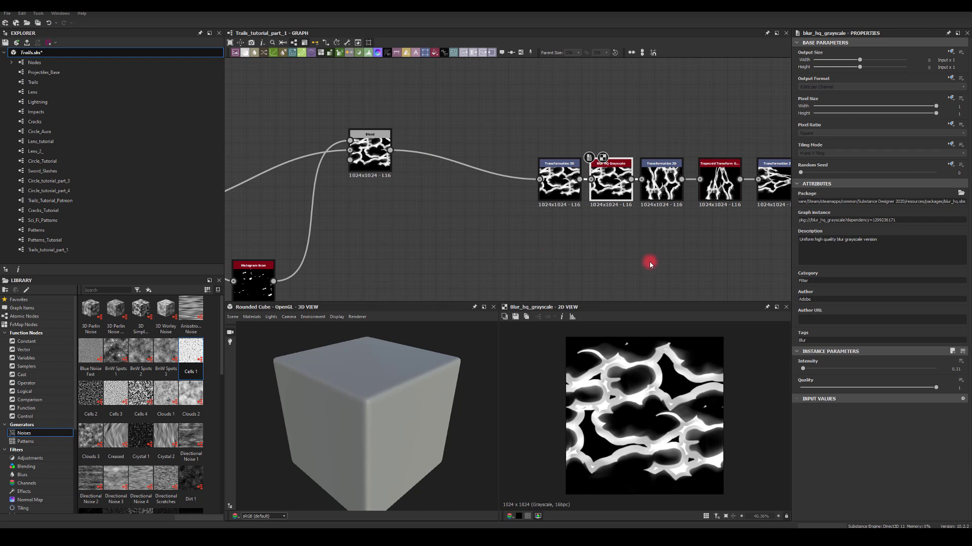
{"action": "right_click", "coordinate": [606, 255]}
{"action": "left_click", "coordinate": [558, 272]}
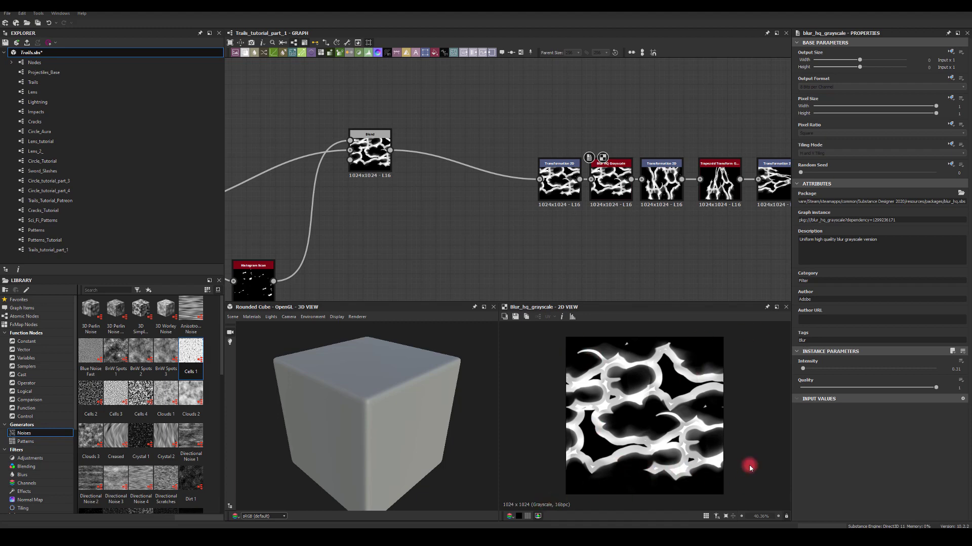
Shift the chain's first Transformation 2D and Blur HQ Grayscale nodes away from the remaining tapering nodes.
{"action": "middle_click_drag", "start_coordinate": [731, 231], "coordinate": [463, 215]}
{"action": "left_click_drag", "start_coordinate": [504, 157], "coordinate": [462, 161]}
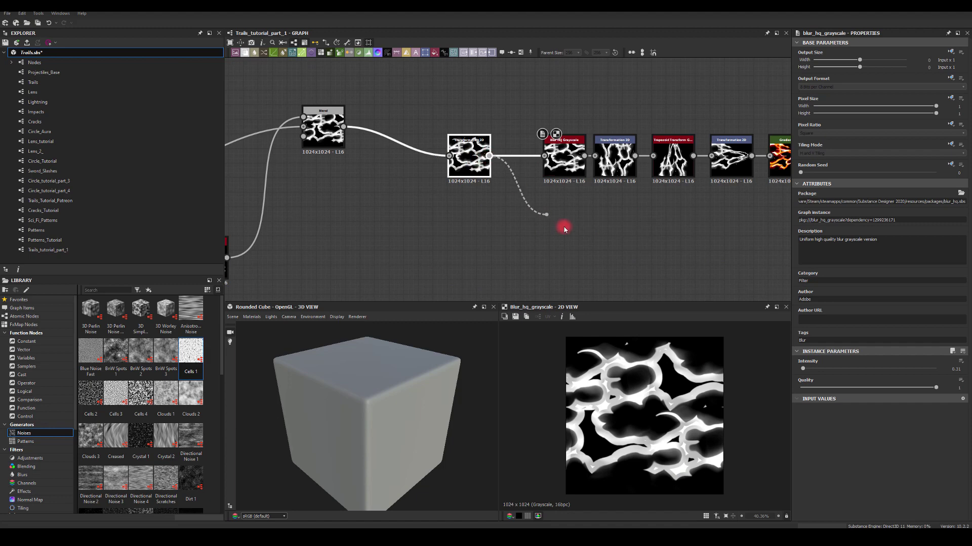
{"action": "left_click_drag", "start_coordinate": [572, 235], "coordinate": [581, 245]}
{"action": "left_click", "coordinate": [701, 215]}
{"action": "left_click", "coordinate": [559, 154]}
{"action": "left_click_drag", "start_coordinate": [559, 153], "coordinate": [546, 155]}
Branch a new Transformation 2D node off the Blur HQ Grayscale output, below the tapering chain.
{"action": "left_click_drag", "start_coordinate": [623, 216], "coordinate": [644, 240]}
{"action": "type", "text": "tr"}
{"action": "left_click", "coordinate": [663, 251]}
{"action": "left_click", "coordinate": [634, 355]}
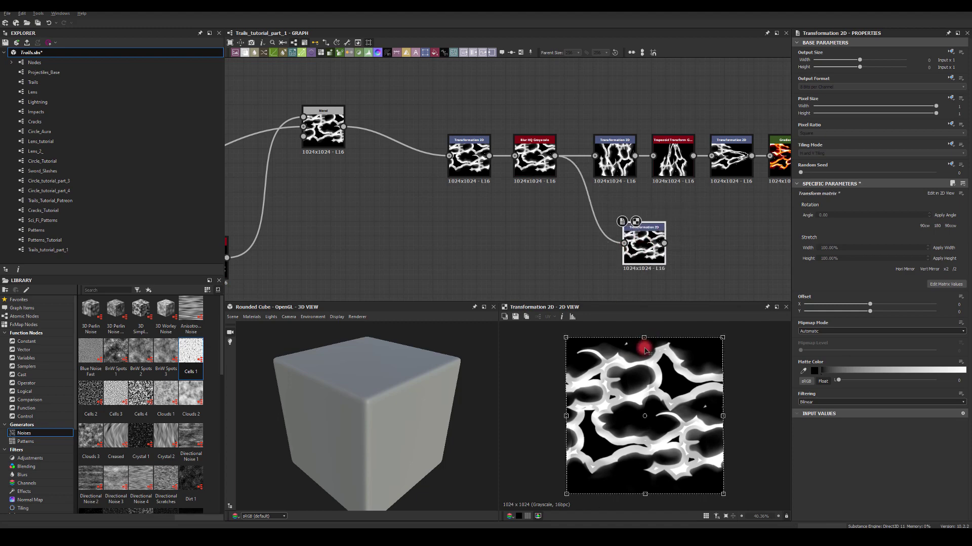
Squash the branched Transformation 2D's image vertically toward its center and set the node's Tiling Mode to No Tiling.
{"action": "key", "text": "ctrl+z"}
{"action": "left_click_drag", "start_coordinate": [644, 338], "coordinate": [640, 358]}
{"action": "key", "text": "ctrl+z"}
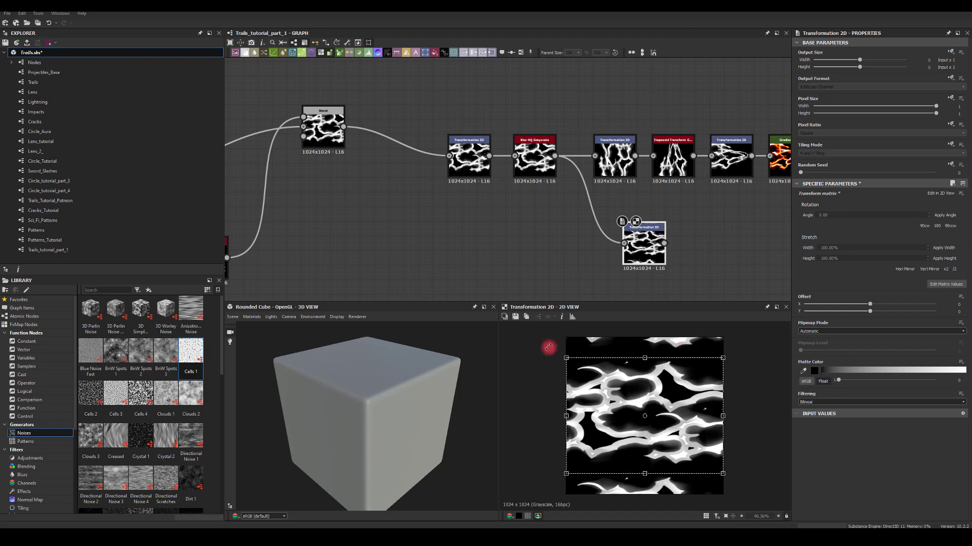
{"action": "left_click", "coordinate": [952, 144]}
{"action": "left_click", "coordinate": [945, 172]}
{"action": "left_click", "coordinate": [823, 153]}
{"action": "left_click", "coordinate": [819, 159]}
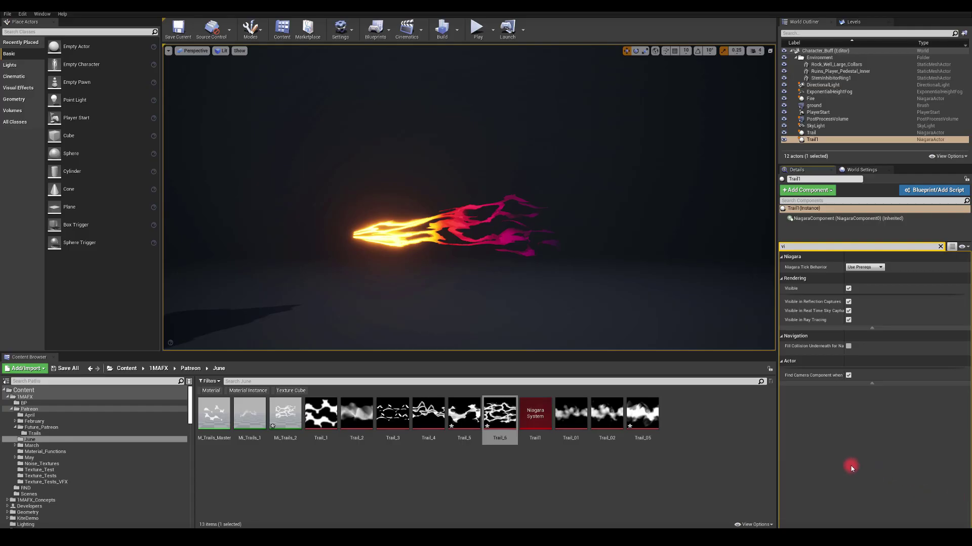
Switch to Unreal Editor and clear the asset selection in the June folder to view the trail effect.
{"action": "left_click", "coordinate": [612, 486]}
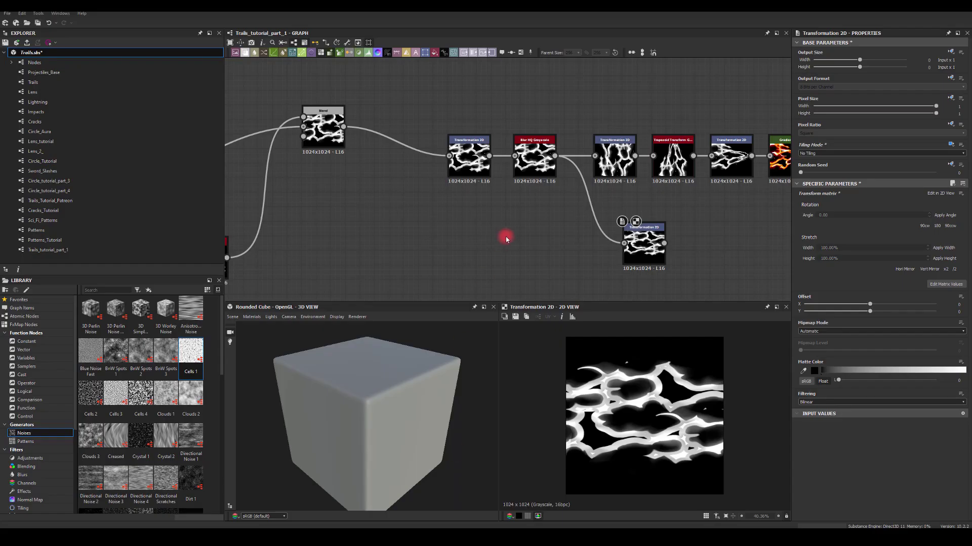
Return to Substance Designer and connect the filled trail shape from before the inner-mask subtraction directly to the tapering chain's first Transformation 2D.
{"action": "middle_click_drag", "start_coordinate": [375, 223], "coordinate": [653, 235]}
{"action": "scroll", "coordinate": [480, 206], "scroll_direction": "down", "scroll_amount": 2}
{"action": "middle_click_drag", "start_coordinate": [380, 139], "coordinate": [551, 109]}
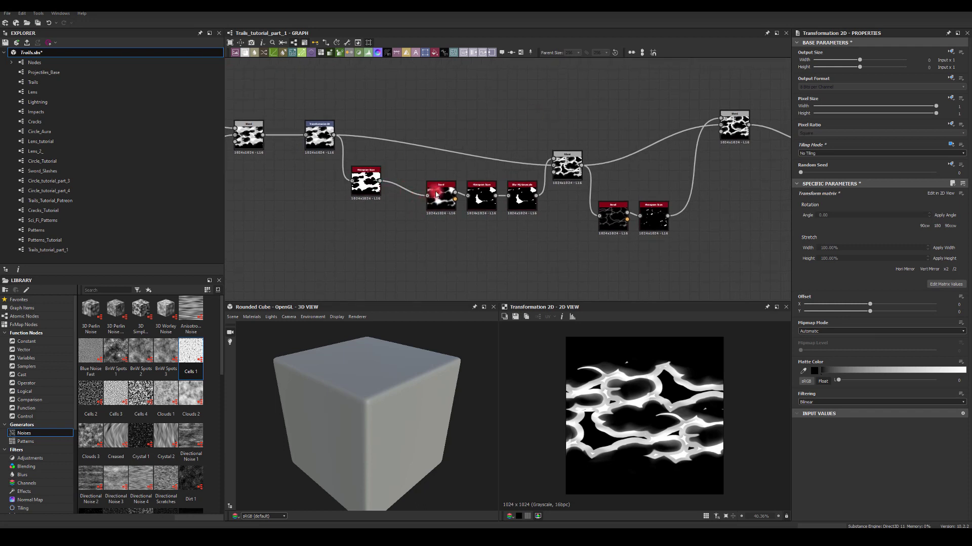
{"action": "left_click", "coordinate": [365, 183]}
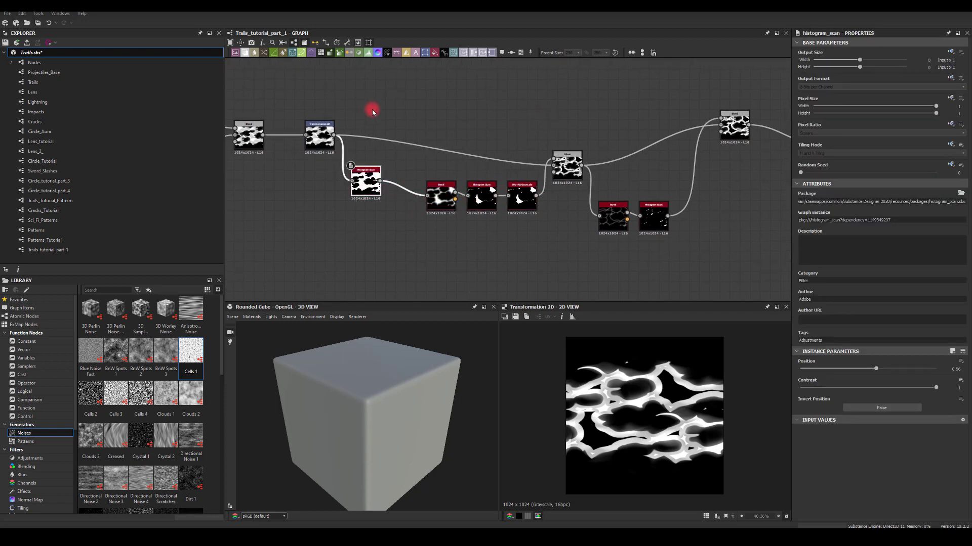
{"action": "scroll", "coordinate": [443, 126], "scroll_direction": "down", "scroll_amount": 1}
{"action": "scroll", "coordinate": [394, 129], "scroll_direction": "down", "scroll_amount": 2}
{"action": "mouse_move", "coordinate": [443, 126]}
{"action": "middle_mouse_down"}
{"action": "mouse_move", "coordinate": [393, 129]}
{"action": "mouse_move", "coordinate": [429, 136]}
{"action": "middle_mouse_up"}
{"action": "scroll", "coordinate": [430, 136], "scroll_direction": "up", "scroll_amount": 1}
{"action": "left_click_drag", "start_coordinate": [576, 137], "coordinate": [563, 150]}
{"action": "left_click_drag", "start_coordinate": [298, 143], "coordinate": [642, 148]}
Preview the output of the branched, untapered Transformation 2D node below the tapering chain.
{"action": "left_click_drag", "start_coordinate": [566, 147], "coordinate": [566, 168]}
{"action": "middle_click_drag", "start_coordinate": [708, 195], "coordinate": [646, 205]}
{"action": "scroll", "coordinate": [646, 205], "scroll_direction": "up", "scroll_amount": 3}
{"action": "left_click", "coordinate": [695, 196]}
{"action": "left_click", "coordinate": [696, 196]}
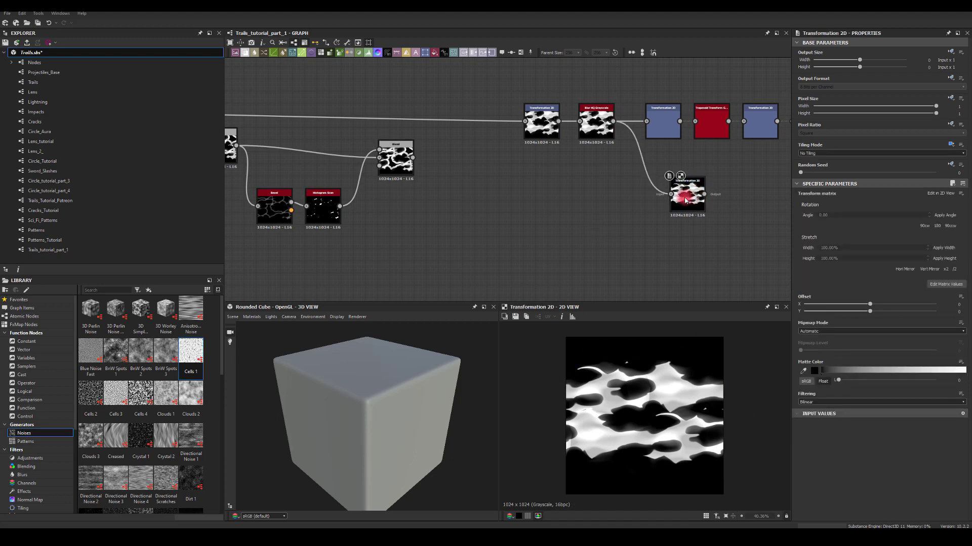
{"action": "left_click", "coordinate": [688, 195]}
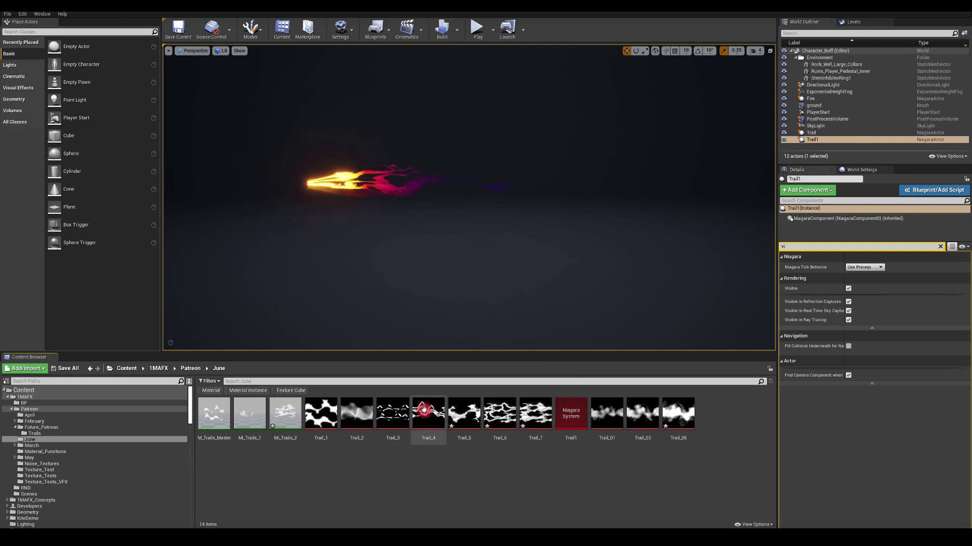
Switch to Unreal Editor and inspect the Trail_3 texture's details in the June folder.
{"action": "mouse_move", "coordinate": [390, 416]}
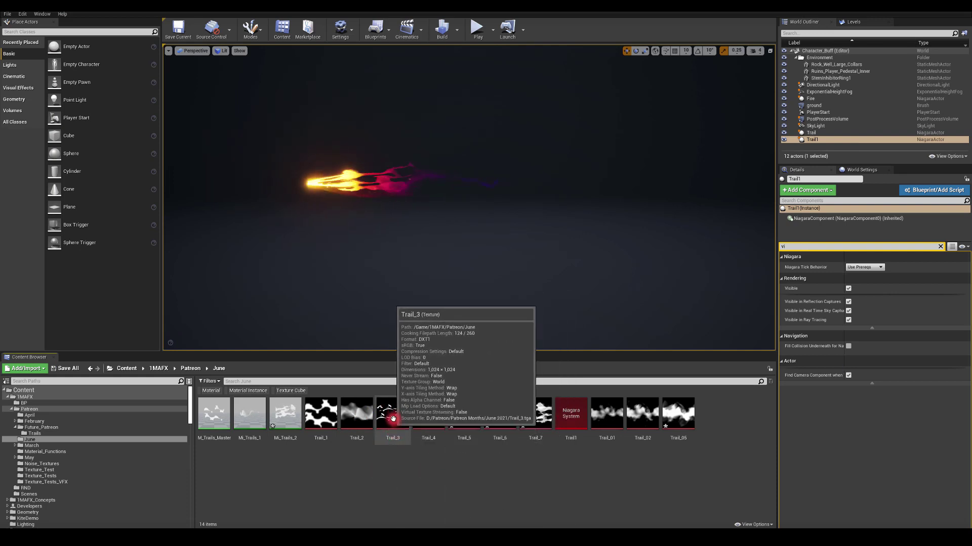